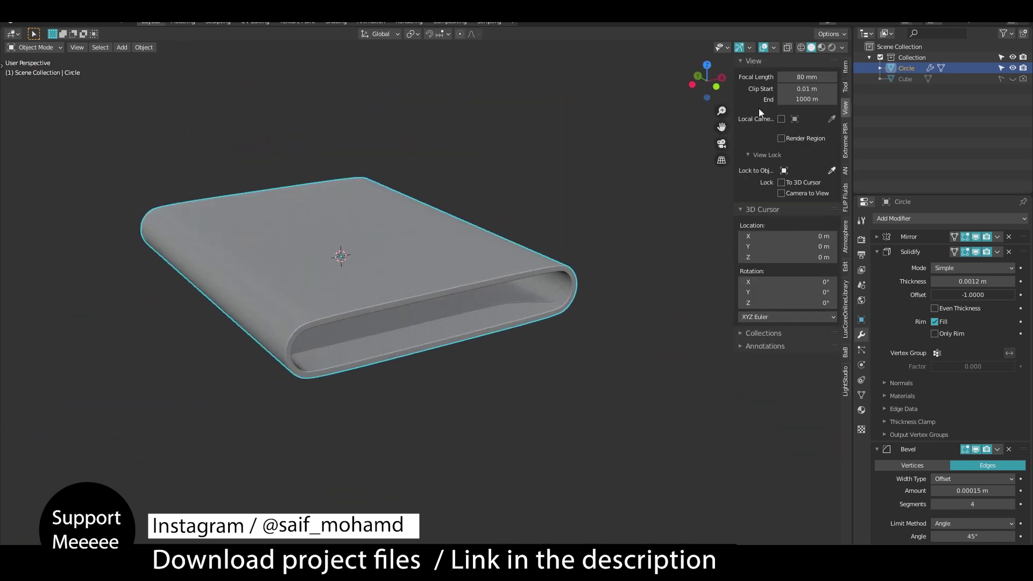
# - Set the shell's Solidify thickness to 0.00127 m
pyautogui.moveTo(393, 321)
pyautogui.mouseDown(button='middle')
pyautogui.moveTo(473, 300)
pyautogui.moveTo(411, 346)
pyautogui.mouseUp(button='middle')
pyautogui.doubleClick(966, 281)
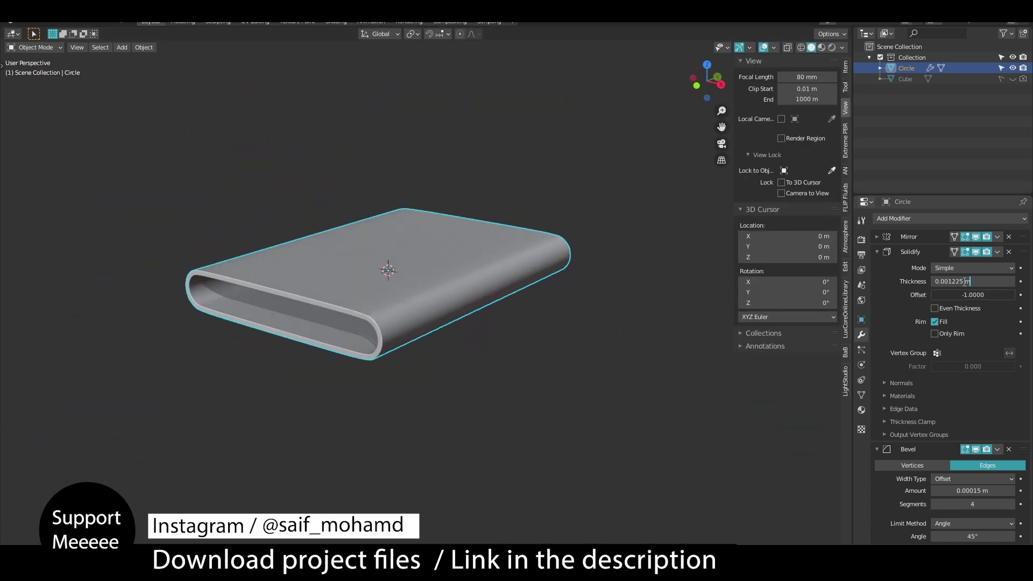
pyautogui.write('7')
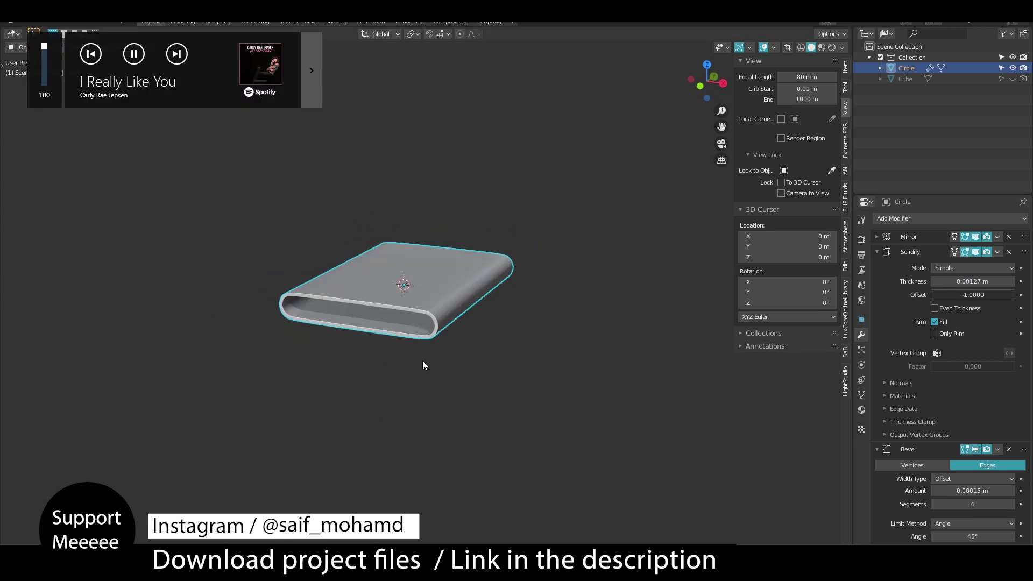
# - Duplicate the shell in place as Circle.001 and apply away its Mirror modifier
pyautogui.hotkey('shift', 'd')
pyautogui.press('Escape')
pyautogui.scroll(3, 509, 318)
pyautogui.click(998, 237)
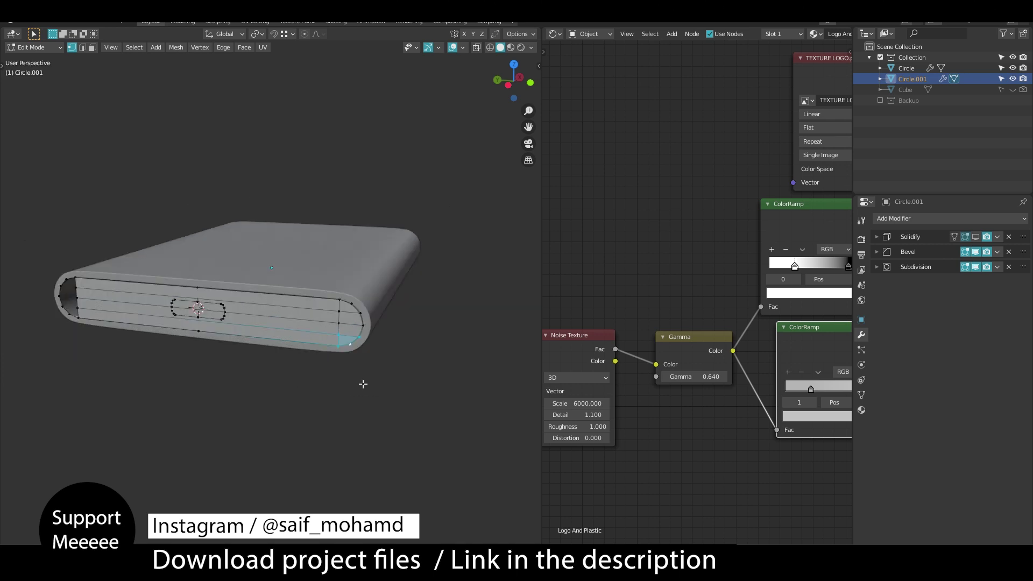
# - Orbit to a square-on side view of the shell for the slot cutter
pyautogui.keyDown('alt'); pyautogui.moveTo(367, 301); pyautogui.dragTo(323, 359, button='middle'); pyautogui.keyUp('alt')
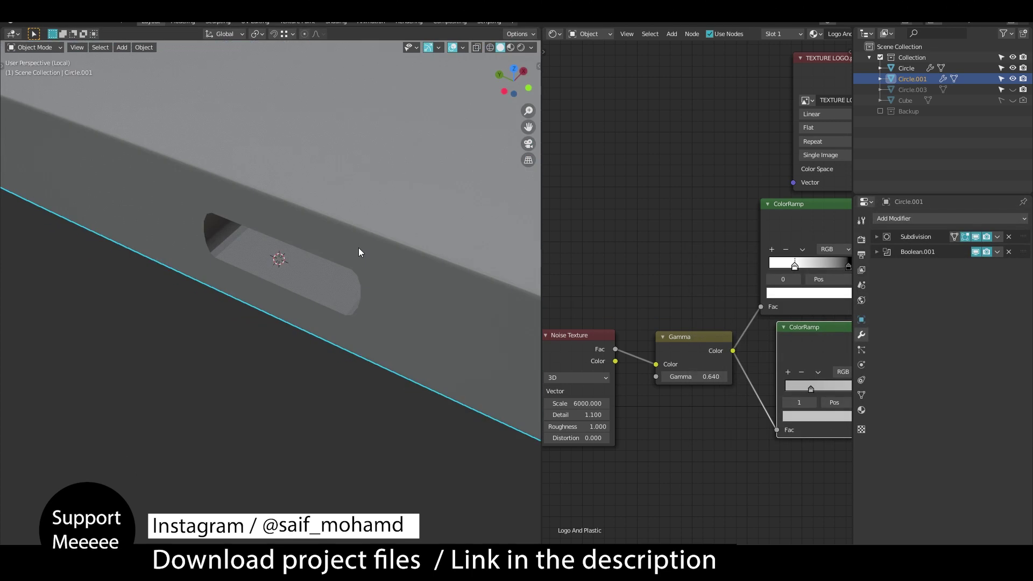
# - Zoom and orbit around Circle.001 to inspect the baked recessed oval slot
pyautogui.scroll(-5, 247, 239)
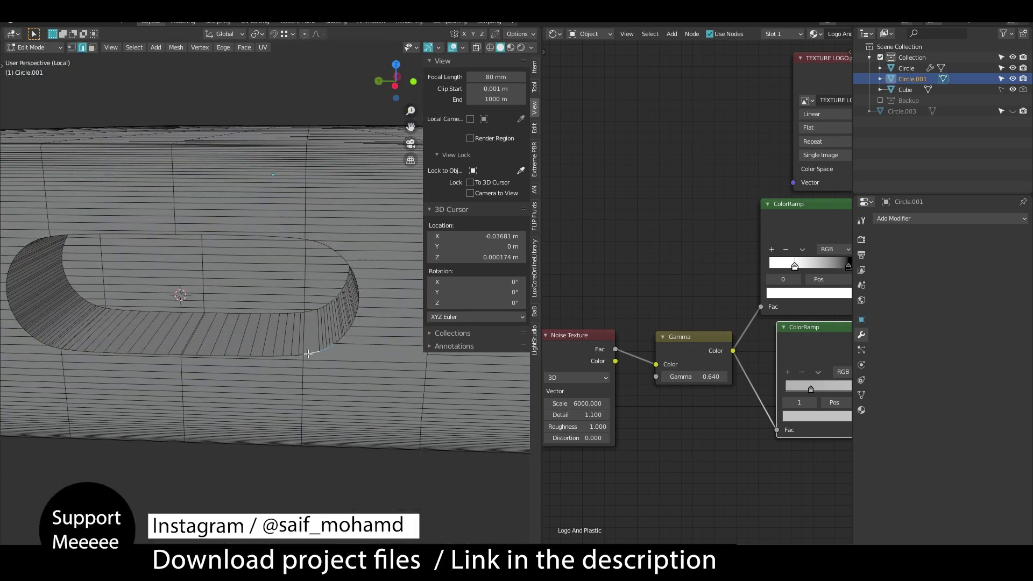
pyautogui.moveTo(308, 354); pyautogui.dragTo(213, 341, button='middle')
pyautogui.moveTo(168, 193); pyautogui.dragTo(236, 249, button='middle')
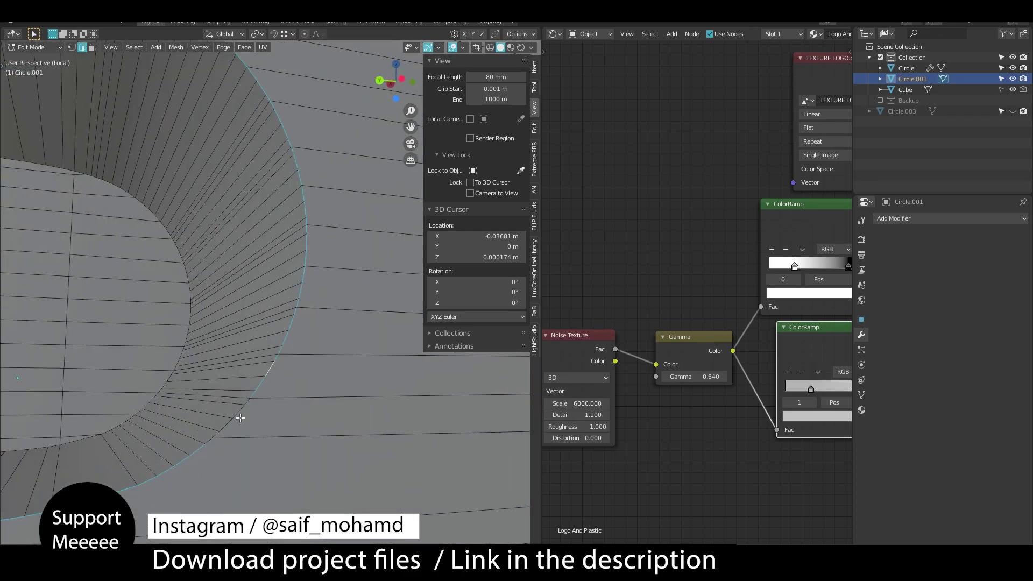
pyautogui.moveTo(241, 418); pyautogui.dragTo(285, 377, button='middle')
# - Add an Offset-width Bevel modifier to the shell with amount 0.00006 m
pyautogui.press('Tab')
pyautogui.click(947, 219)
pyautogui.click(829, 255)
pyautogui.click(974, 266)
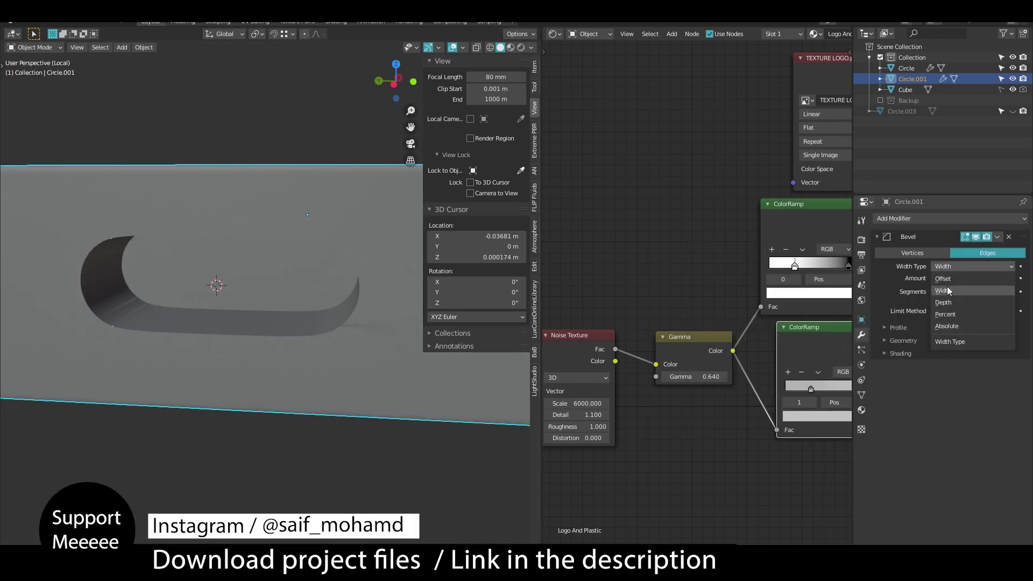
pyautogui.click(971, 268)
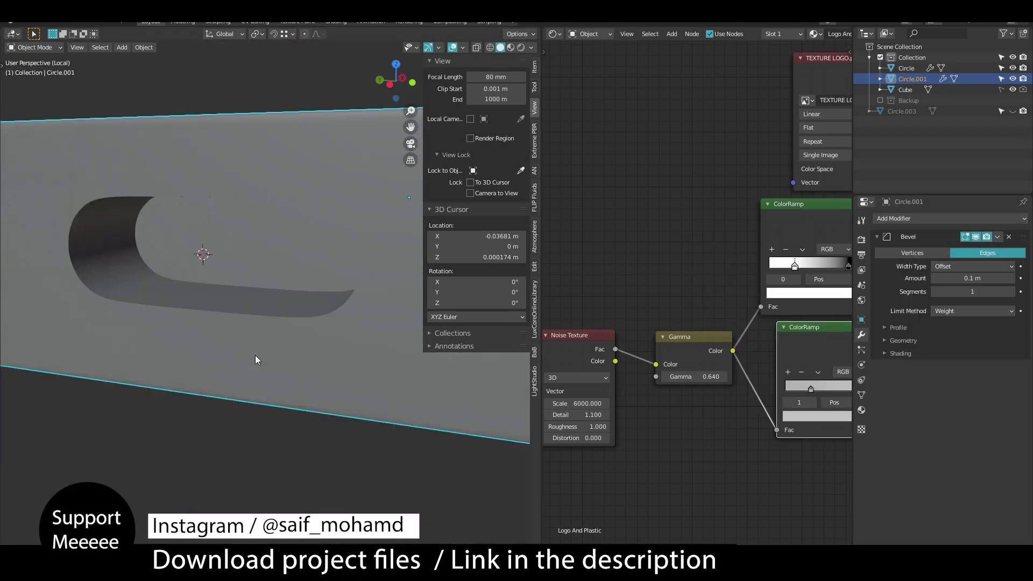
pyautogui.click(903, 340)
pyautogui.click(900, 433)
pyautogui.doubleClick(958, 278)
pyautogui.write('1')
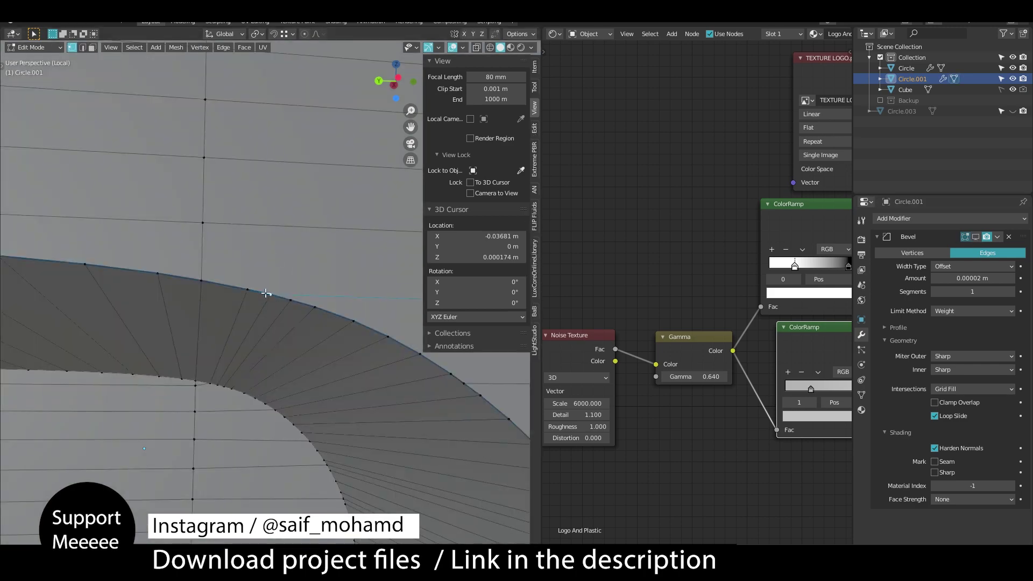
# - Toggle out of Edit Mode and zoom in to check the bevel on the slot rim
pyautogui.scroll(-5, 248, 296)
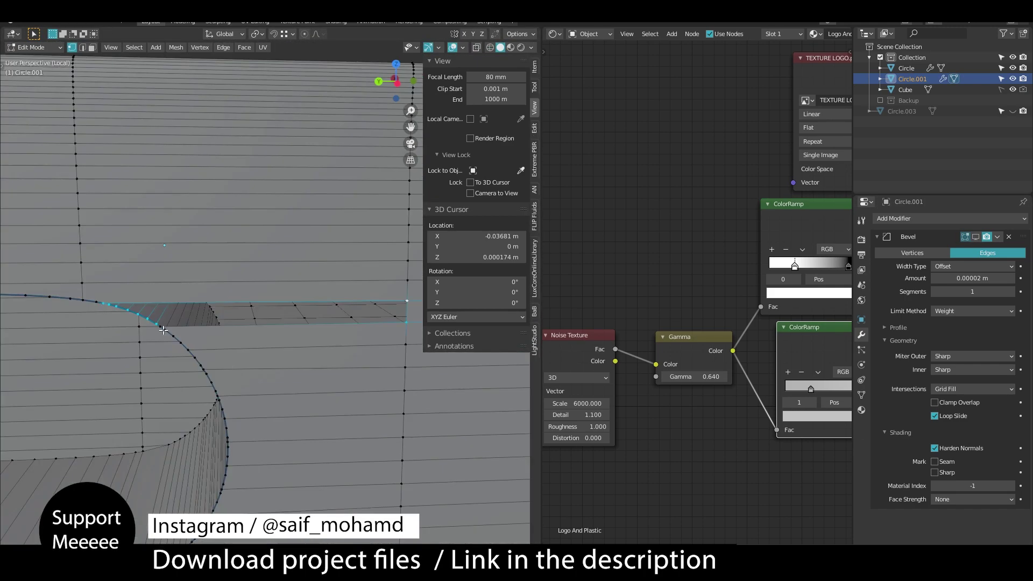
pyautogui.press('Tab')
pyautogui.press('Tab')
pyautogui.scroll(5, 355, 224)
pyautogui.scroll(3, 186, 259)
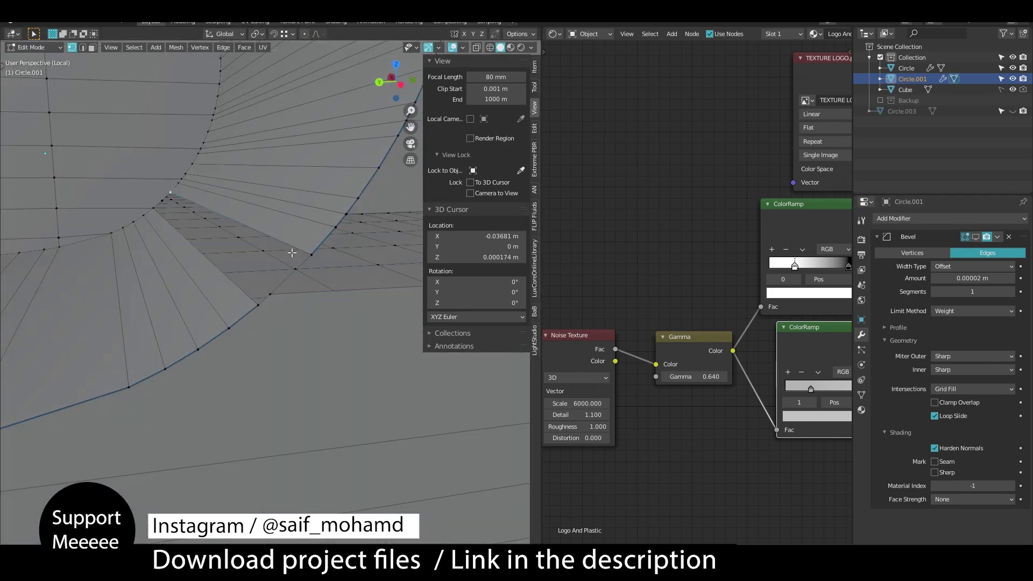
pyautogui.scroll(-5, 186, 259)
pyautogui.scroll(-3, 186, 259)
# - Move the slot rim vertices along Z and return to Object Mode
pyautogui.press('Tab')
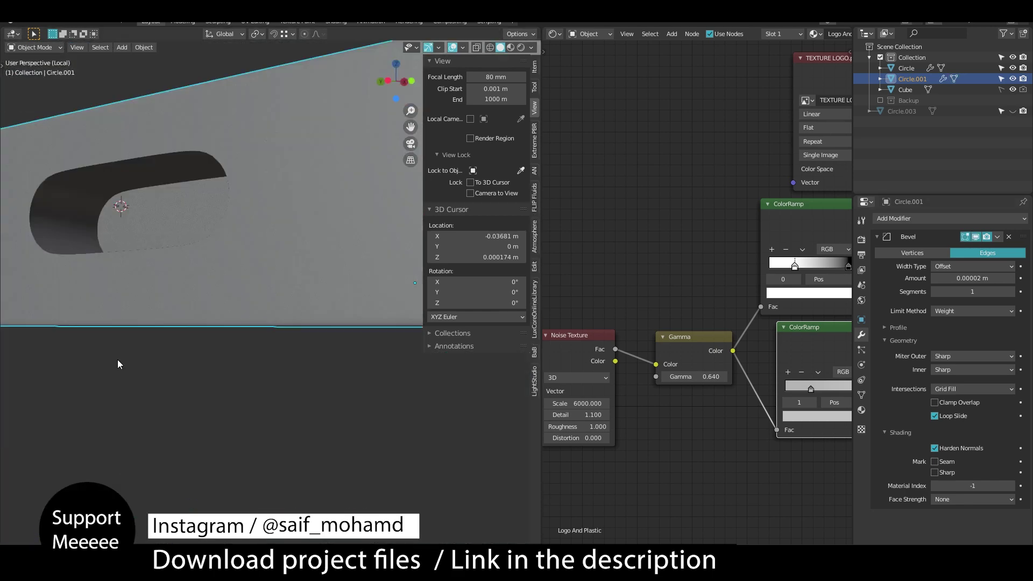
pyautogui.press('Tab')
pyautogui.scroll(5, 298, 285)
pyautogui.press('g')
pyautogui.press('z')
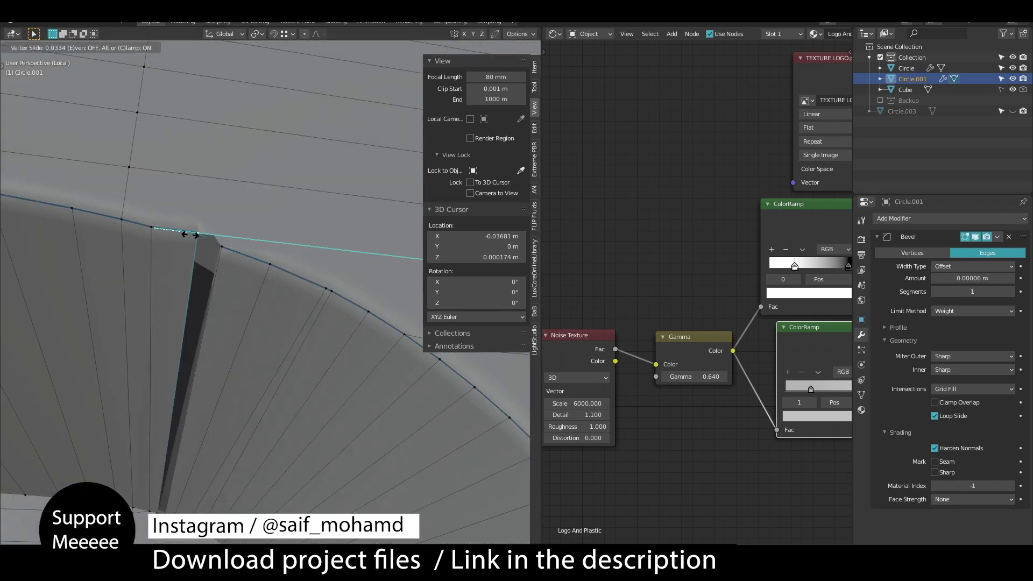
pyautogui.press('Tab')
pyautogui.scroll(-8, 255, 262)
pyautogui.scroll(4, 210, 346)
# - Enable 30° Auto Smooth on the shell and add a new circle mesh
pyautogui.click(862, 394)
pyautogui.click(935, 419)
pyautogui.doubleClick(965, 419)
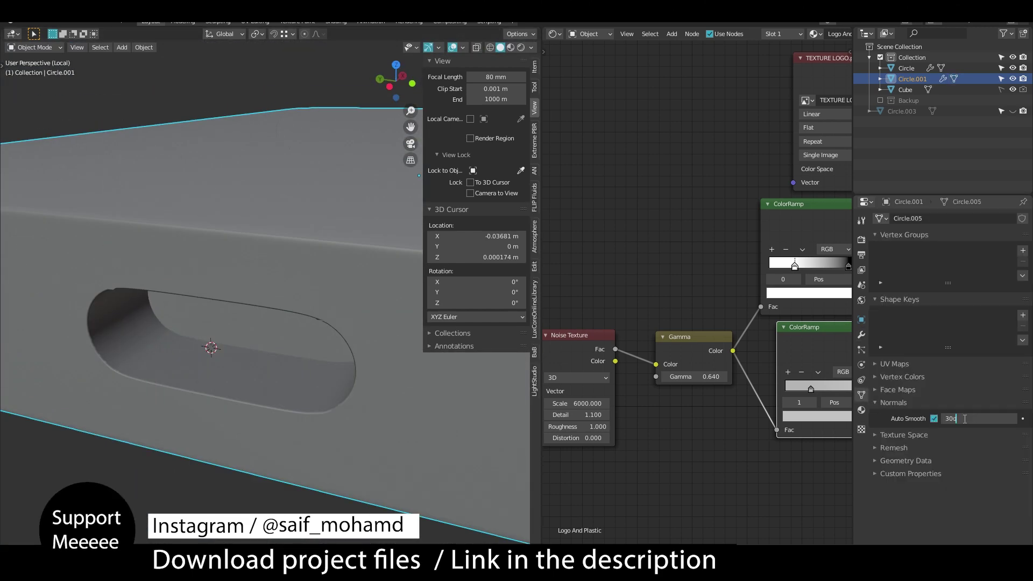
pyautogui.scroll(-6, 269, 323)
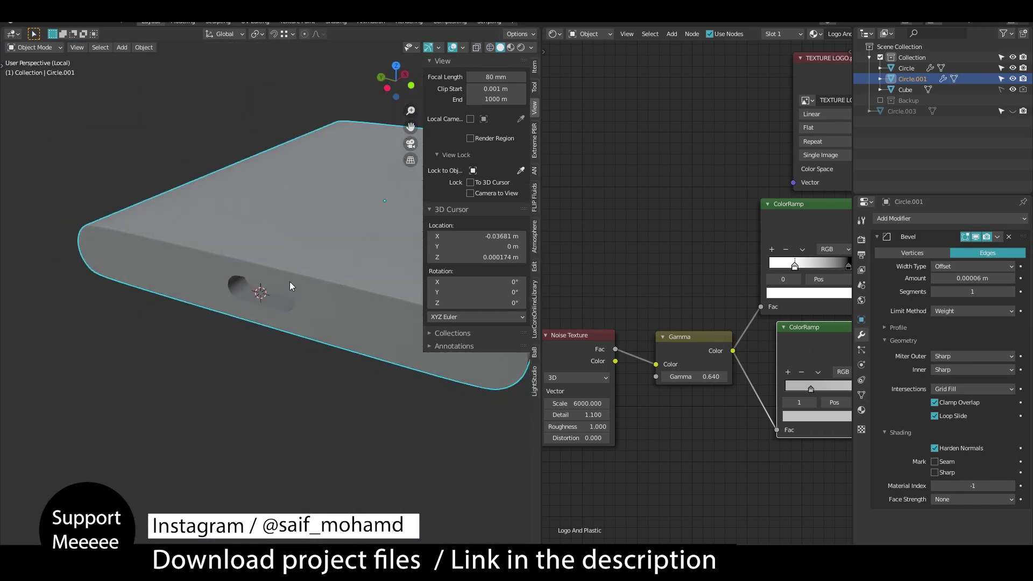
pyautogui.hotkey('shift', 'a')
# - Scale the circle, rotate it 90° on X, apply scale, and mirror it across Y
pyautogui.write('srx90s')
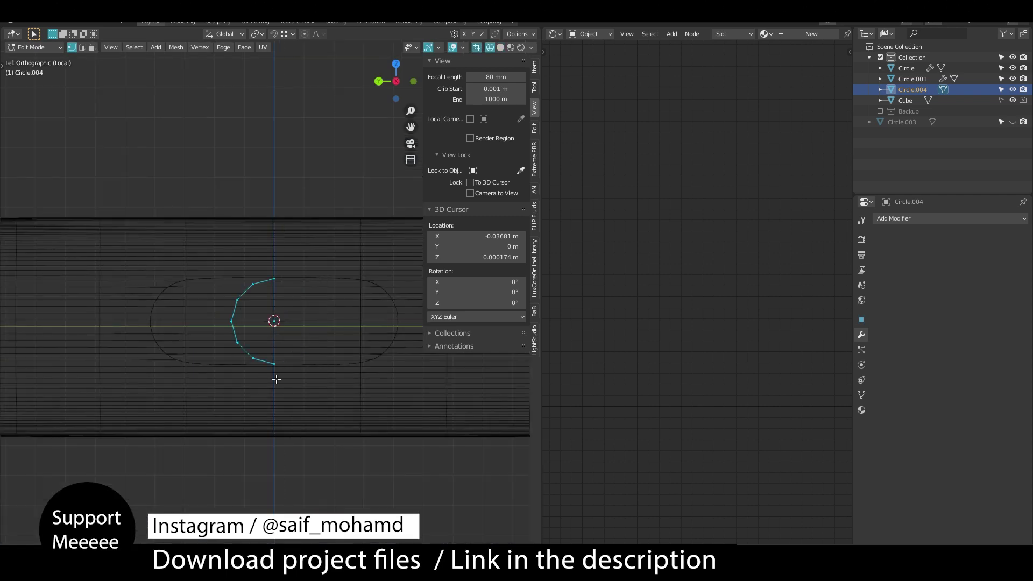
pyautogui.hotkey('ctrl', 'a')
pyautogui.click(950, 218)
pyautogui.click(759, 333)
pyautogui.click(973, 252)
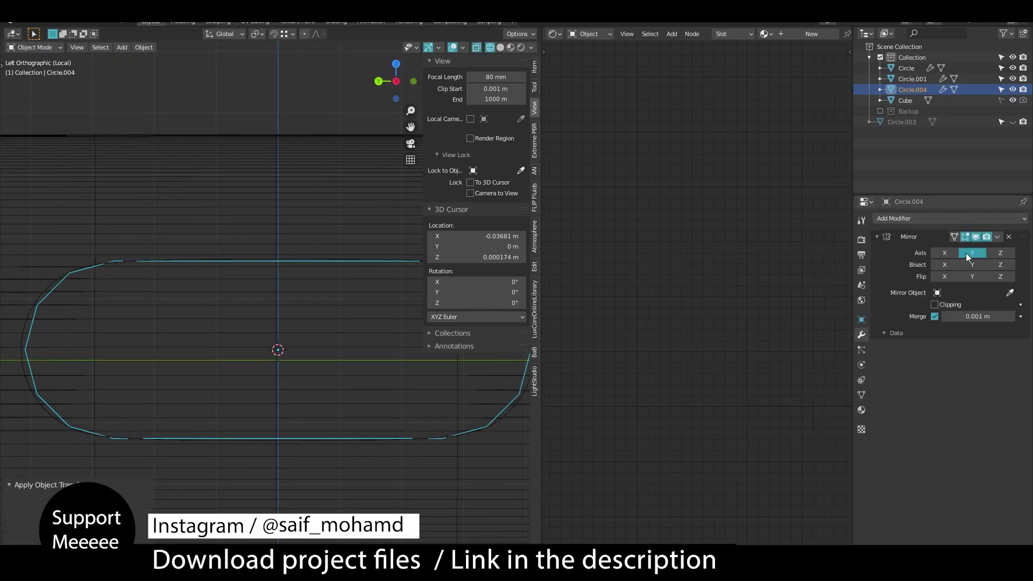
pyautogui.click(333, 458)
# - Shade the slot insert smooth and set its Solidify thickness to 0.001/4
pyautogui.moveTo(323, 449)
pyautogui.mouseDown(button='middle')
pyautogui.moveTo(219, 311)
pyautogui.moveTo(339, 361)
pyautogui.mouseUp(button='middle')
pyautogui.rightClick(240, 316)
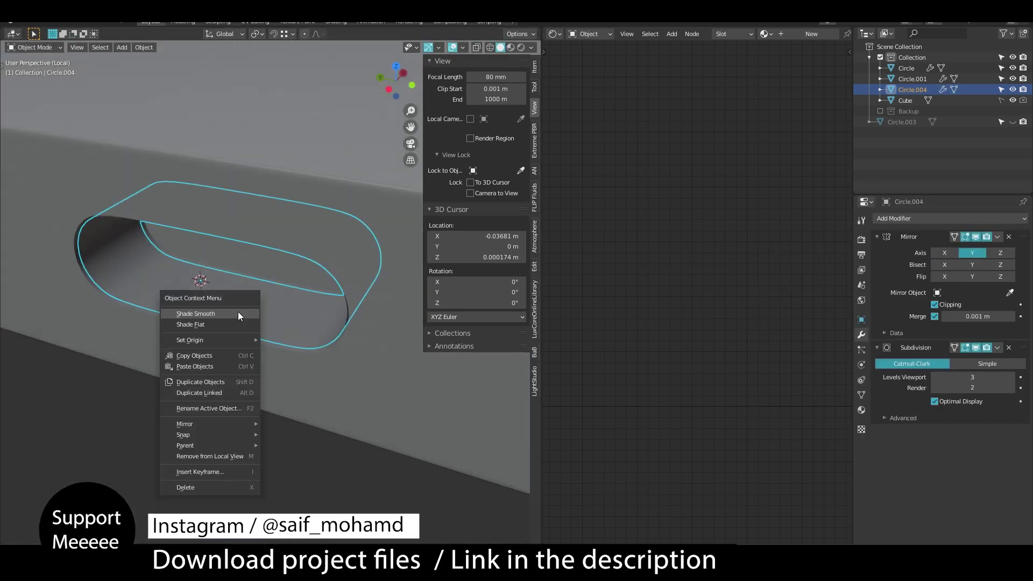
pyautogui.click(240, 314)
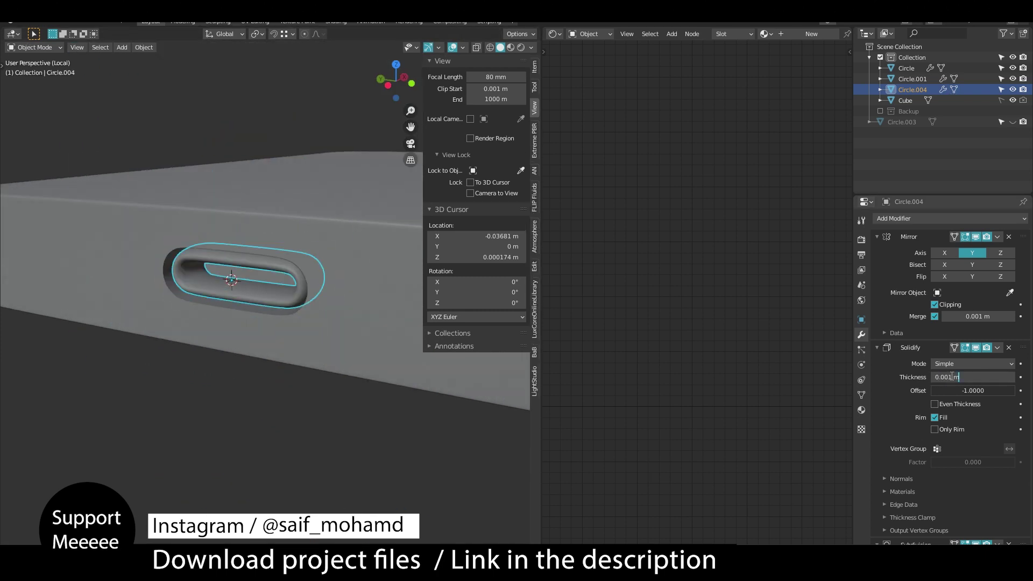
pyautogui.write('/4')
pyautogui.press('Return')
# - Exit local view, select the main shell Circle, and orbit around the device
pyautogui.scroll(4, 242, 269)
pyautogui.moveTo(134, 199); pyautogui.dragTo(69, 447, button='middle')
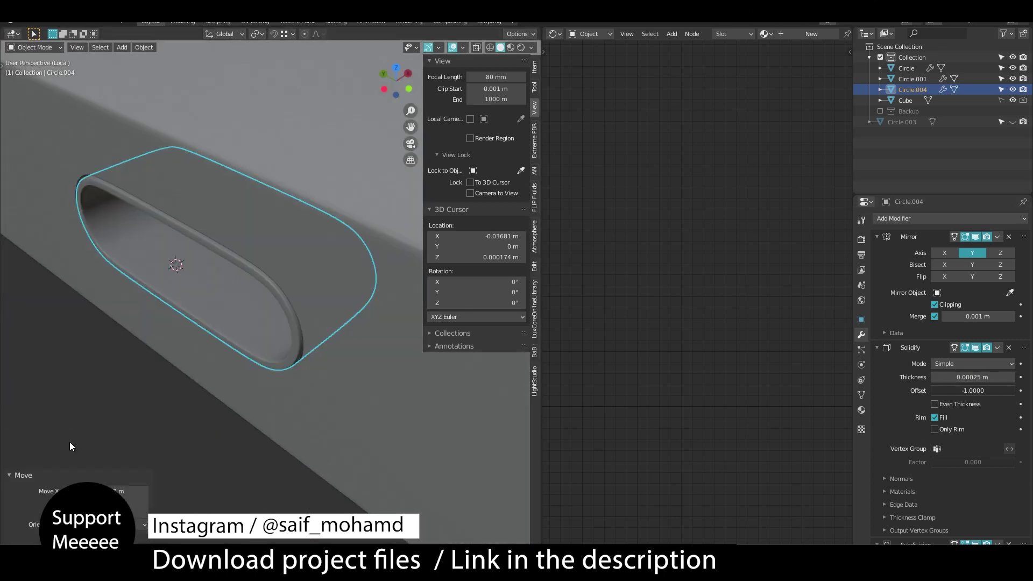
pyautogui.press('KP_Divide')
pyautogui.click(207, 325)
pyautogui.moveTo(208, 325); pyautogui.dragTo(335, 386, button='middle')
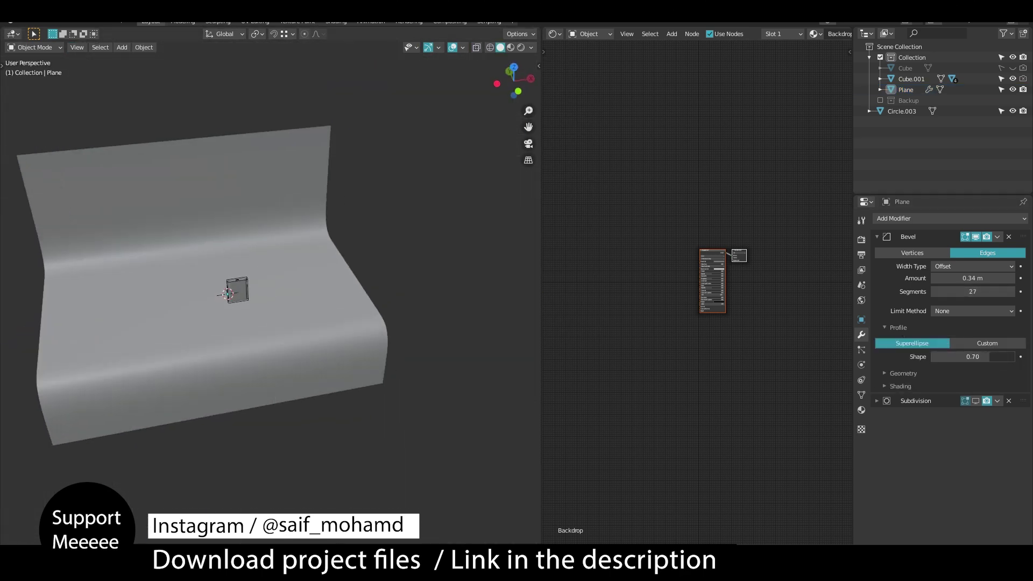
# - Add an 85 mm camera aligned to the view, raise it along Z, then view from Top
pyautogui.hotkey('shift', 'a')
pyautogui.click(263, 457)
pyautogui.press('ctrl+KP_0')
pyautogui.press('g')
pyautogui.click(312, 240)
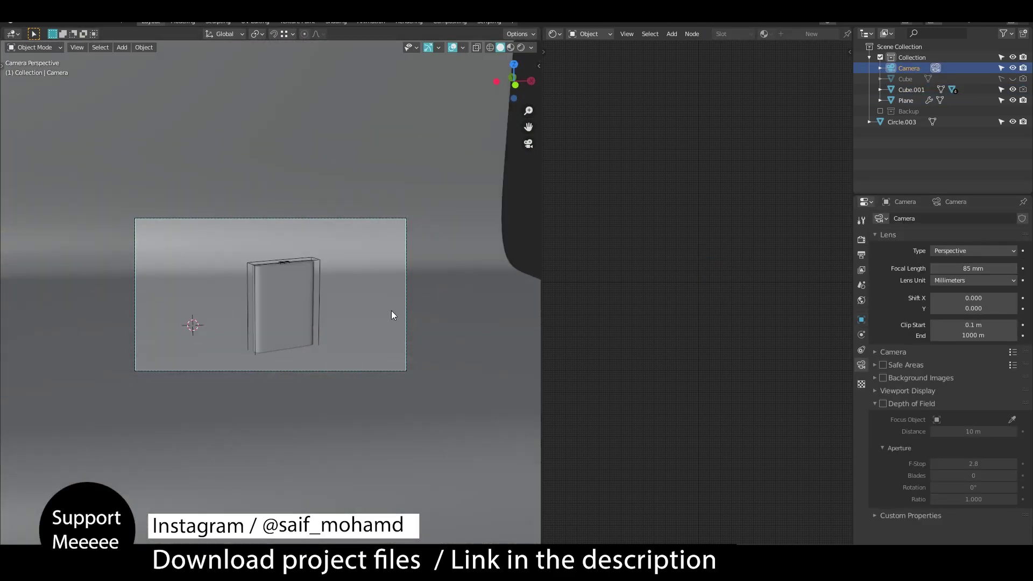
pyautogui.press('g')
pyautogui.press('z')
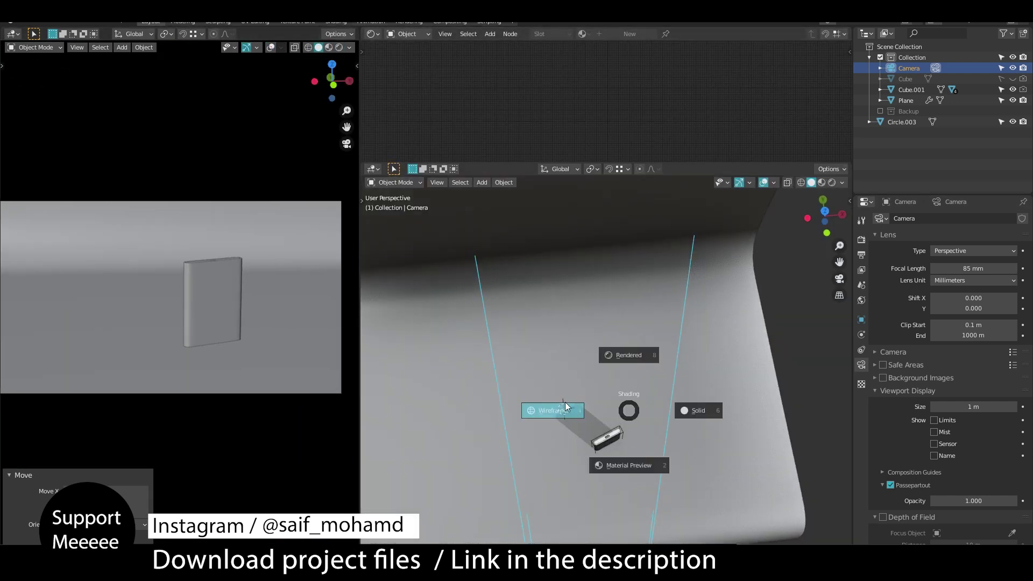
pyautogui.press('KP_7')
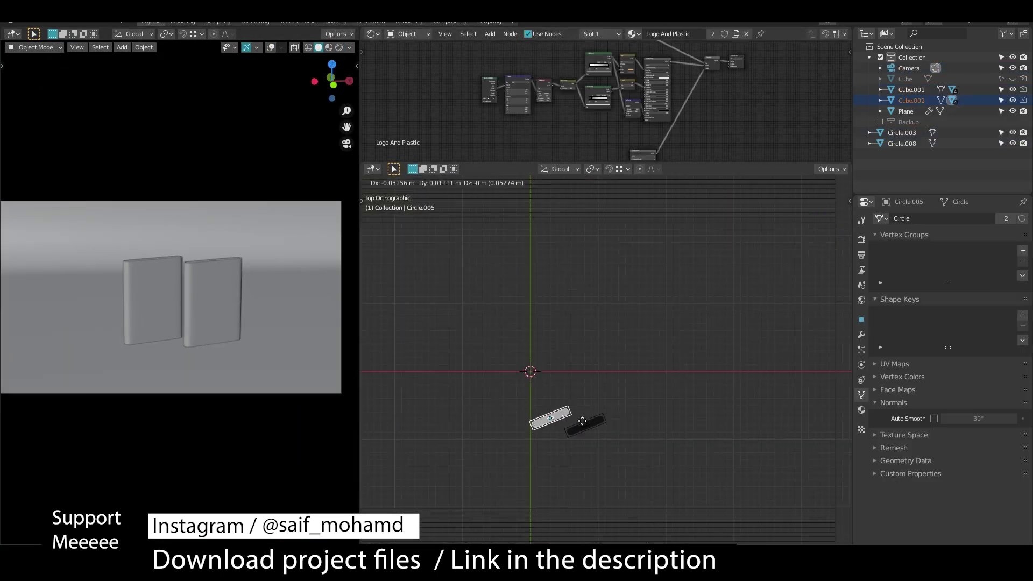
# - Navigate around the scene and drag the studio light closer to the SSDs
pyautogui.moveTo(708, 383); pyautogui.dragTo(650, 351, button='middle')
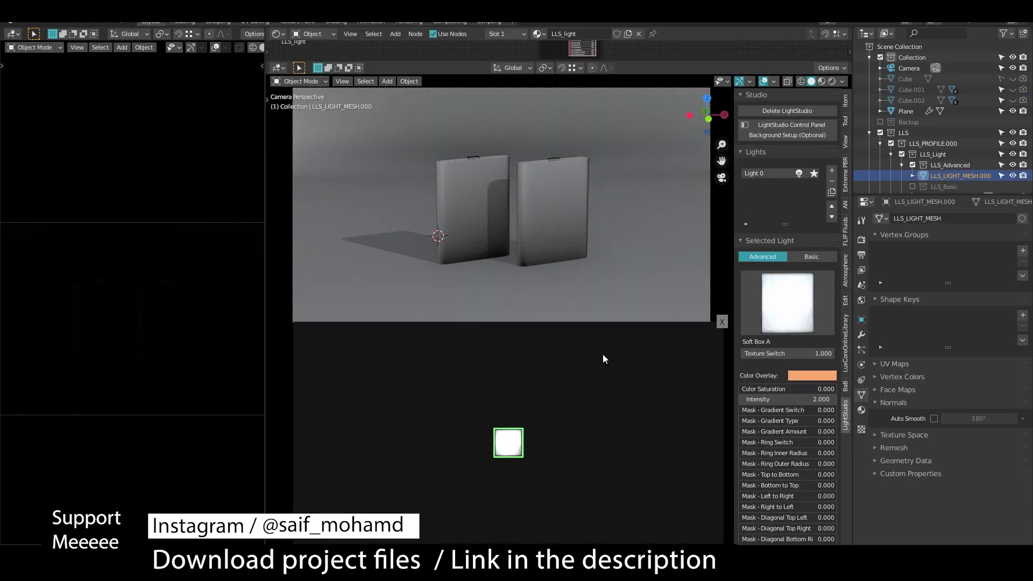
pyautogui.scroll(-5, 811, 459)
pyautogui.scroll(-8, 802, 447)
pyautogui.scroll(4, 802, 448)
pyautogui.moveTo(570, 195); pyautogui.dragTo(556, 263, button='middle')
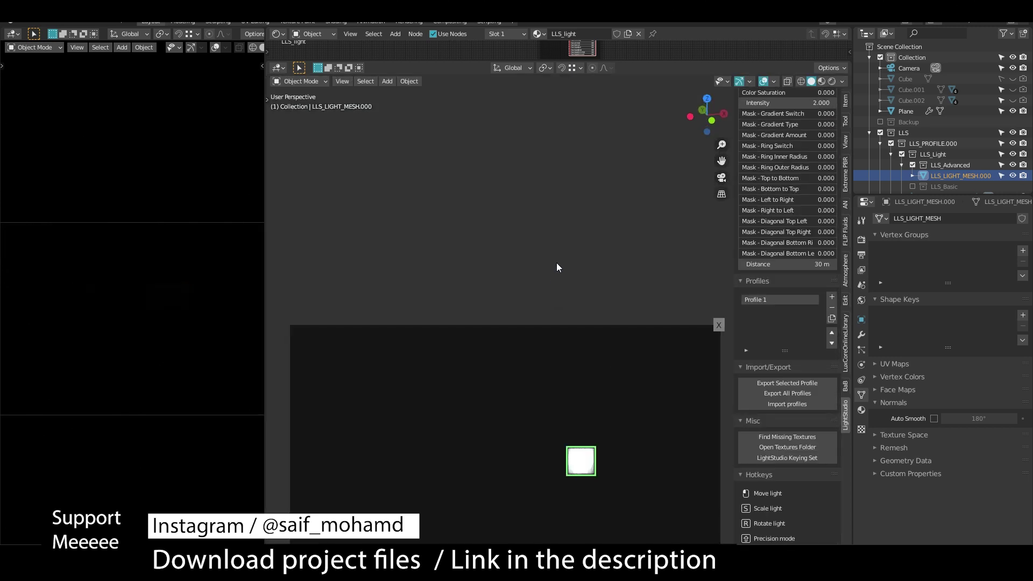
pyautogui.scroll(6, 602, 194)
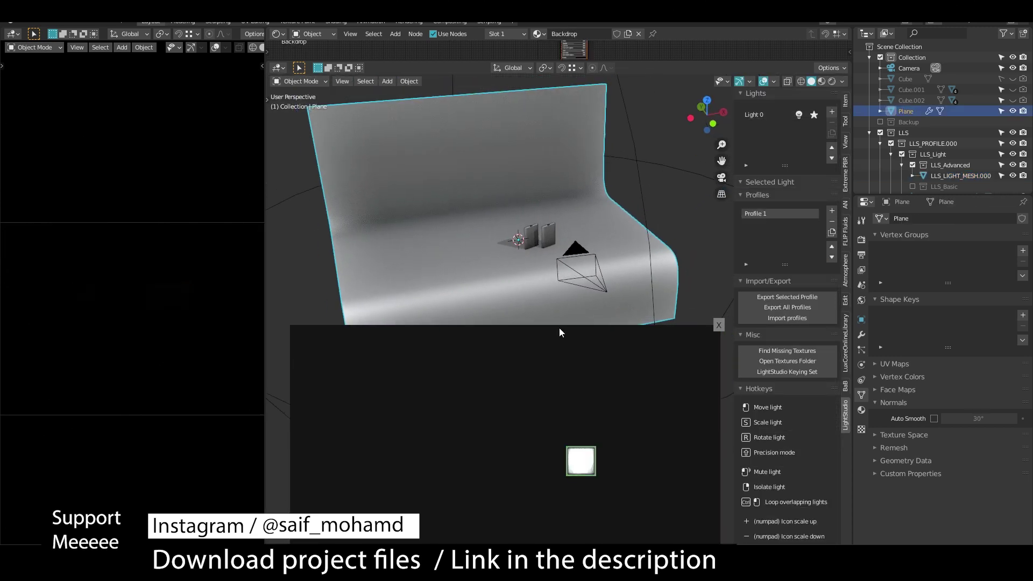
pyautogui.scroll(3, 809, 322)
pyautogui.moveTo(808, 309); pyautogui.dragTo(770, 309)
pyautogui.moveTo(511, 226)
pyautogui.mouseDown(button='middle')
pyautogui.moveTo(593, 270)
pyautogui.moveTo(558, 257)
pyautogui.mouseUp(button='middle')
# - In wireframe view, rotate the backdrop plane around Z
pyautogui.hotkey('shift', 'z')
pyautogui.click(610, 260)
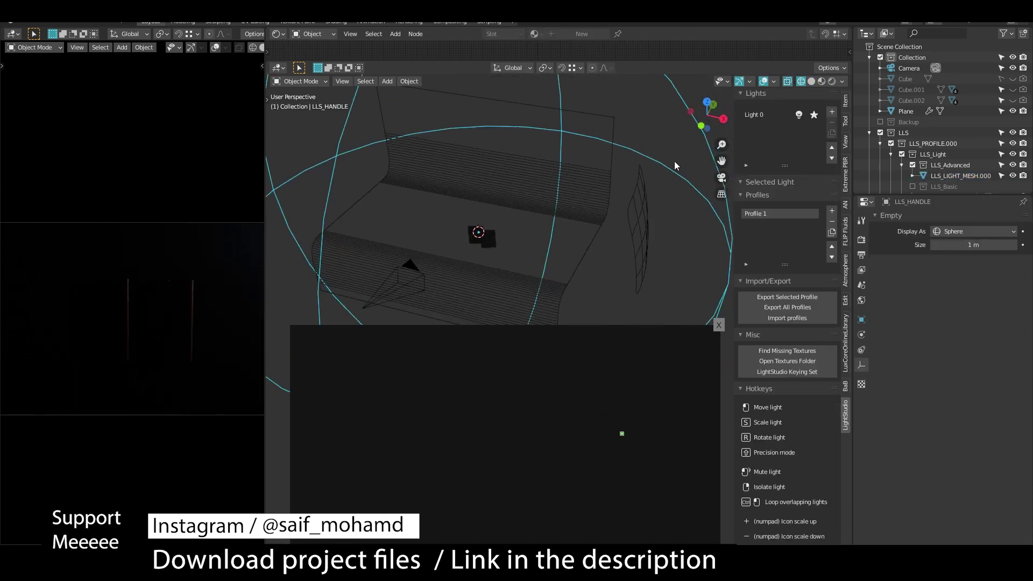
pyautogui.press('r')
pyautogui.press('z')
pyautogui.click(565, 189)
pyautogui.hotkey('shift', 'z')
pyautogui.moveTo(517, 239); pyautogui.dragTo(531, 240)
pyautogui.hotkey('shift', 'z')
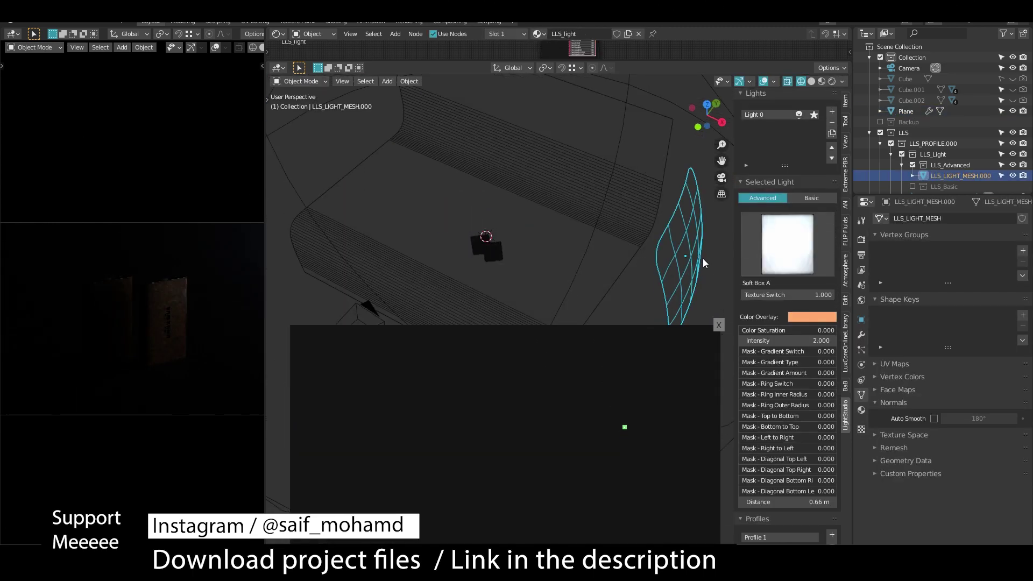
# - Frame Circle.008 in solid view, then set the LightStudio soft box intensity to 20
pyautogui.click(429, 260)
pyautogui.hotkey('shift', 'z')
pyautogui.press('KP_Decimal')
pyautogui.scroll(-3, 1021, 187)
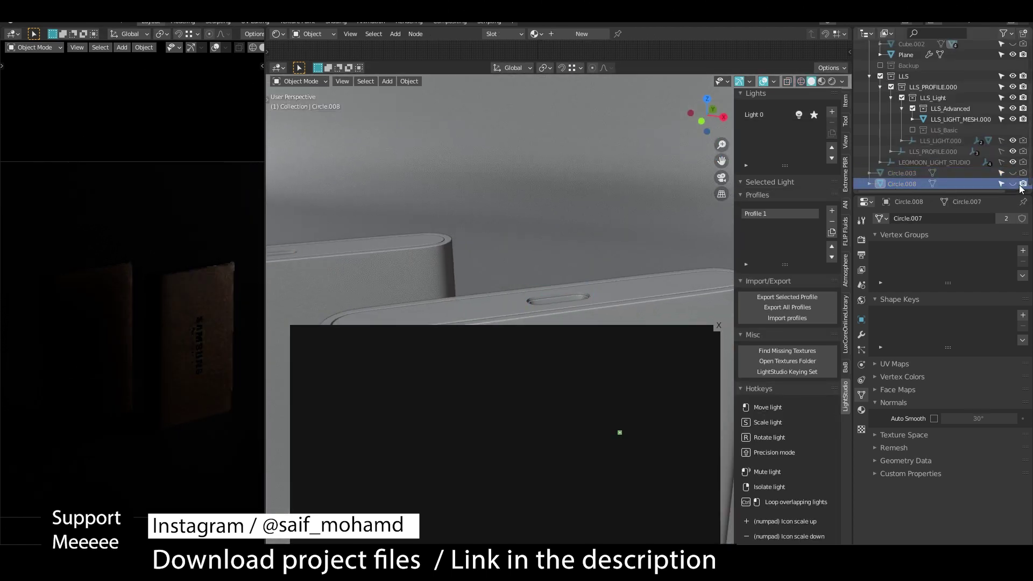
pyautogui.scroll(-5, 484, 226)
pyautogui.moveTo(539, 237)
pyautogui.mouseDown(button='middle')
pyautogui.moveTo(588, 249)
pyautogui.moveTo(582, 236)
pyautogui.mouseUp(button='middle')
pyautogui.click(600, 175)
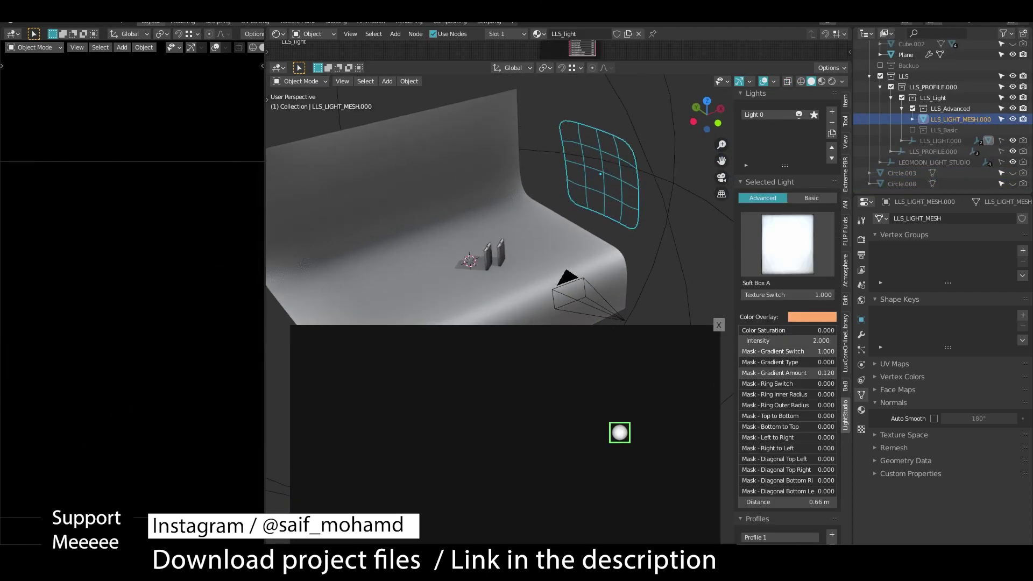
pyautogui.moveTo(777, 340); pyautogui.dragTo(776, 337)
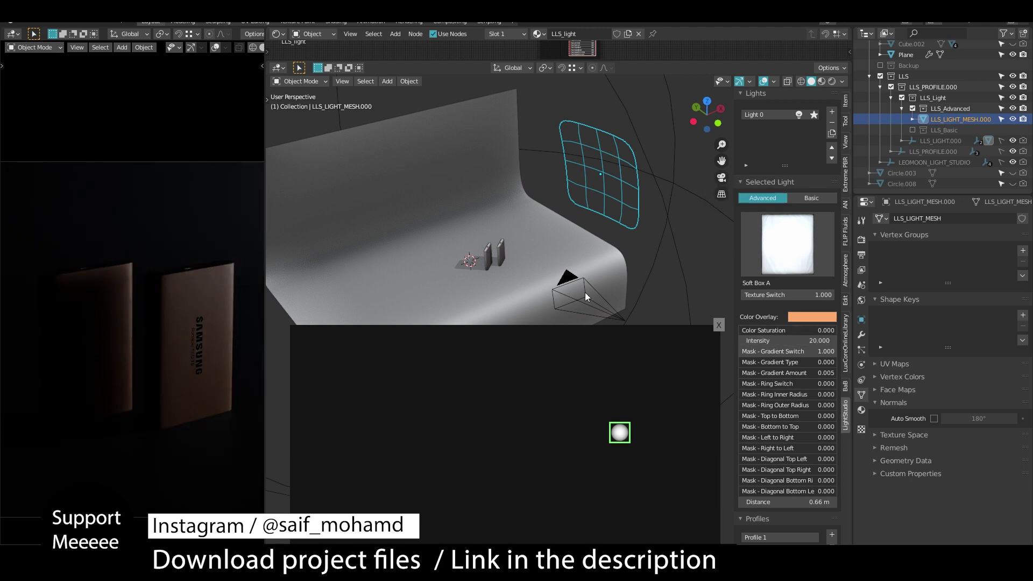
# - Set the light intensity to 30 and place the copied second light right of the SSDs
pyautogui.hotkey('shift', 'z')
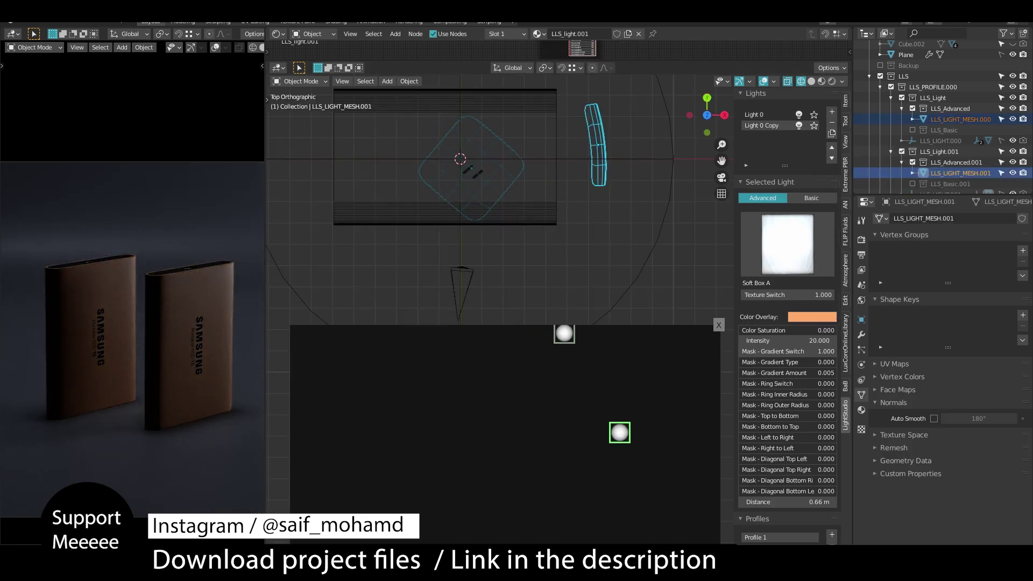
pyautogui.moveTo(783, 341); pyautogui.dragTo(798, 338)
pyautogui.write('bac')
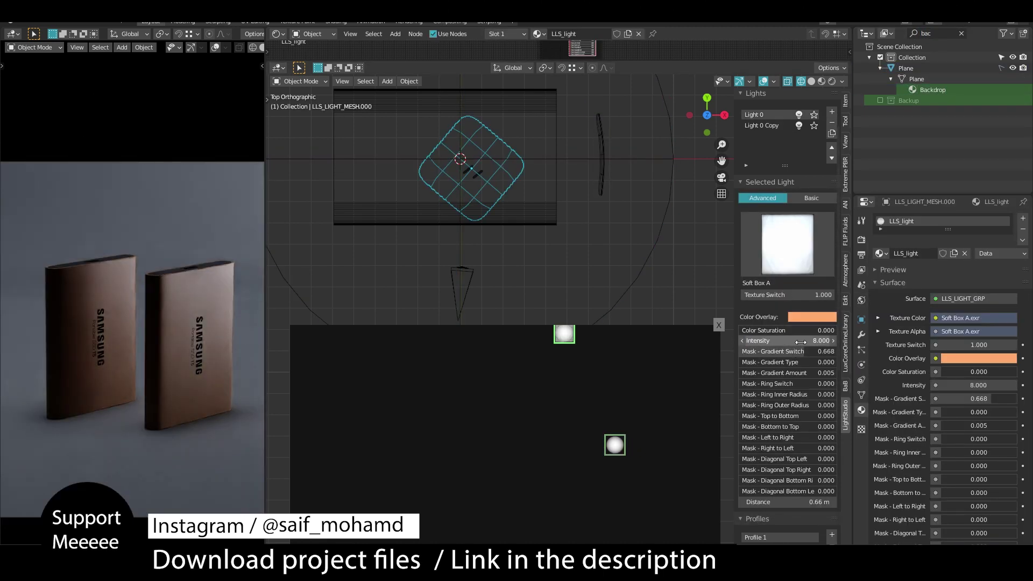
pyautogui.click(862, 239)
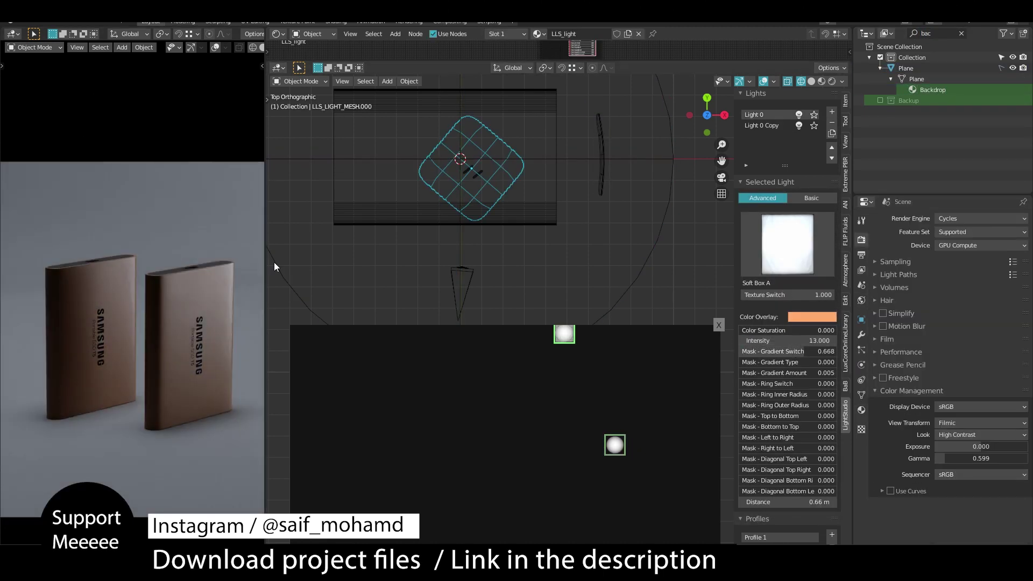
pyautogui.click(761, 125)
pyautogui.moveTo(484, 242); pyautogui.dragTo(654, 215, button='middle')
pyautogui.moveTo(654, 314); pyautogui.dragTo(609, 199)
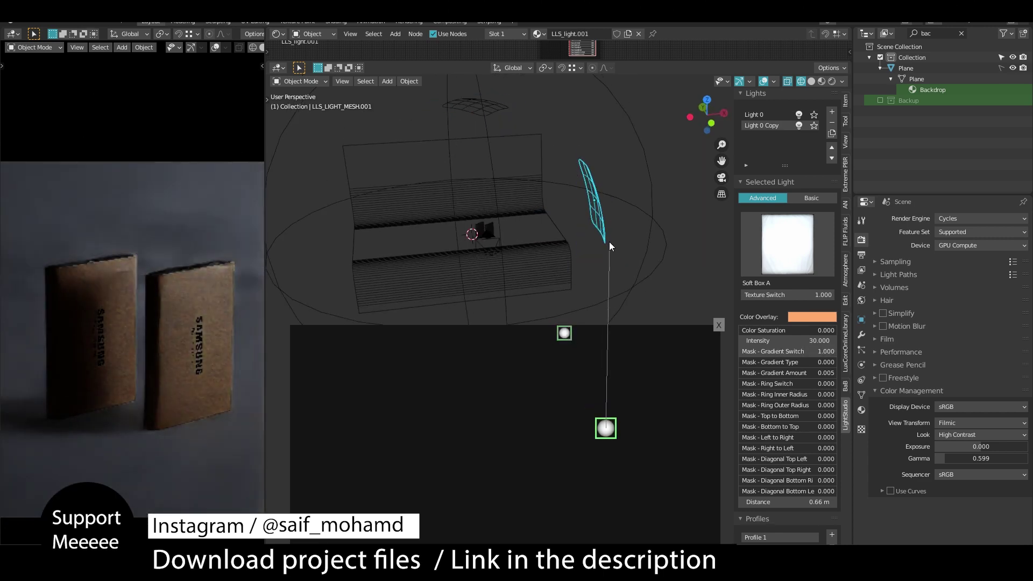
# - Add a ring mask to the second light and enable render denoising
pyautogui.moveTo(775, 384)
pyautogui.mouseDown()
pyautogui.moveTo(808, 384)
pyautogui.moveTo(812, 395)
pyautogui.mouseUp()
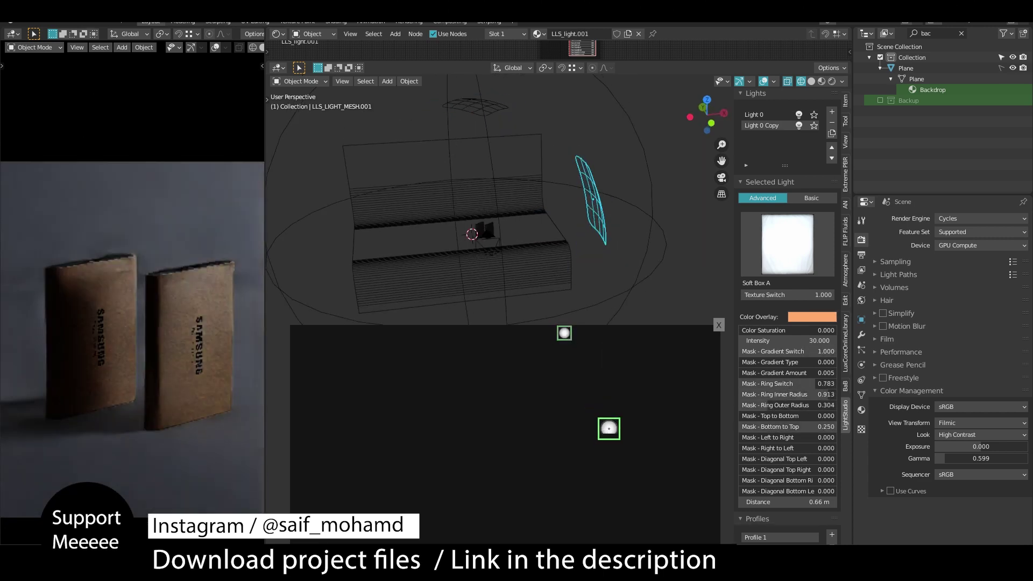
pyautogui.click(896, 262)
pyautogui.click(902, 318)
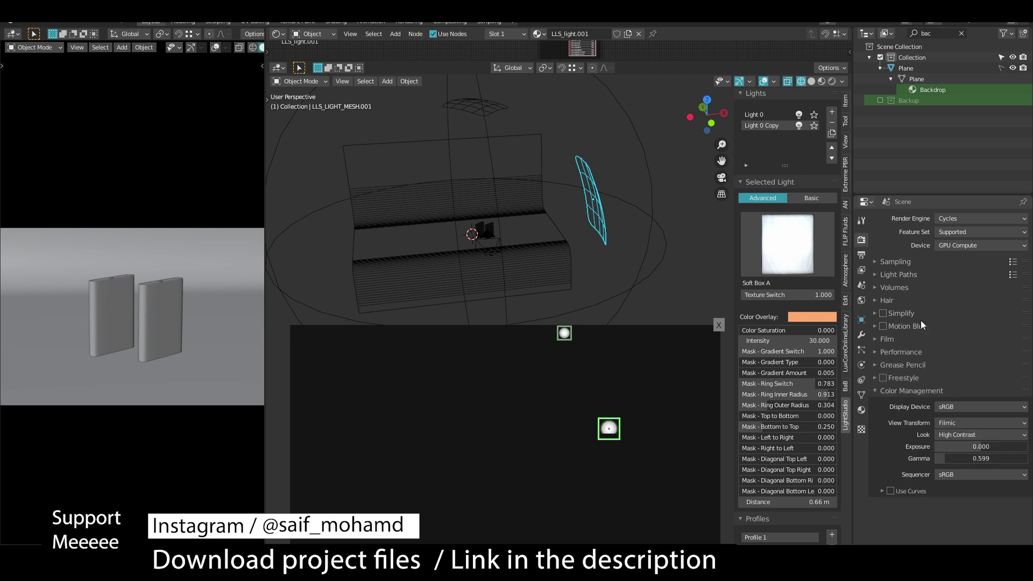
pyautogui.click(939, 333)
pyautogui.click(861, 254)
# - Start an F12 test render of the two SSDs, then stop and close it
pyautogui.press('F12')
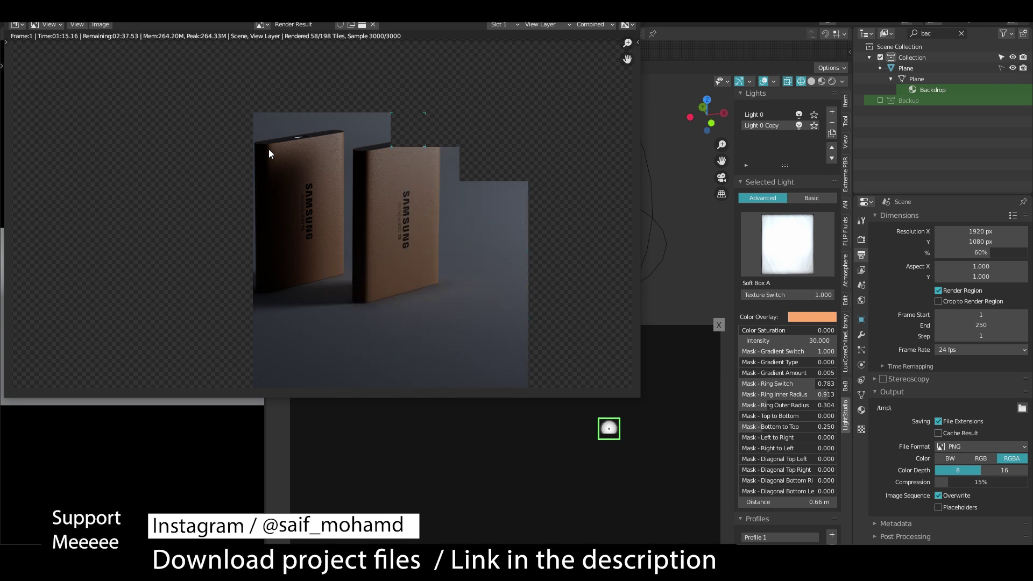
pyautogui.press('Escape')
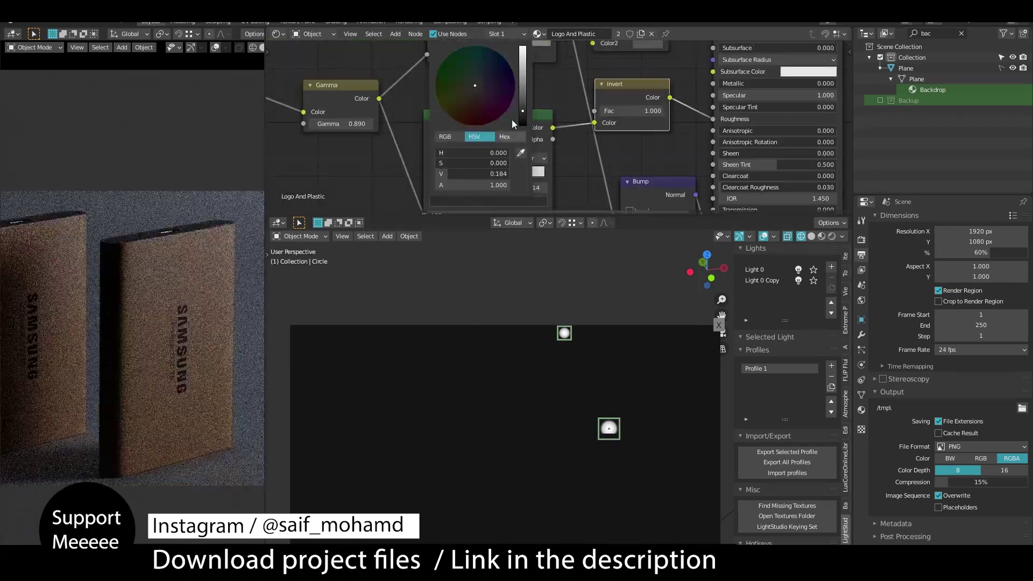
# - Undo the Gamma change back to 0.890, then pick a ColorRamp stop's colour
pyautogui.hotkey('ctrl', 'z')
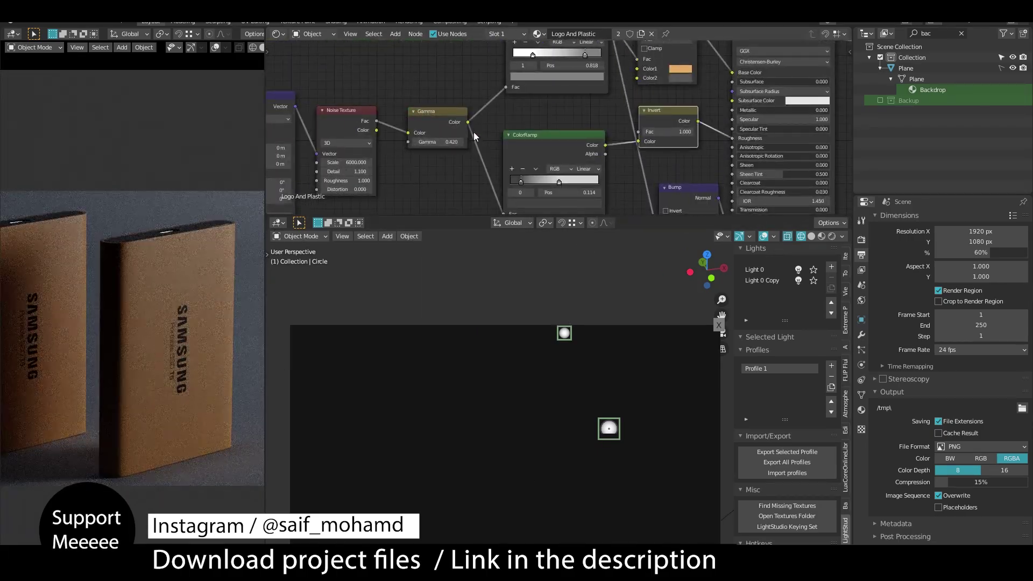
pyautogui.scroll(2, 473, 132)
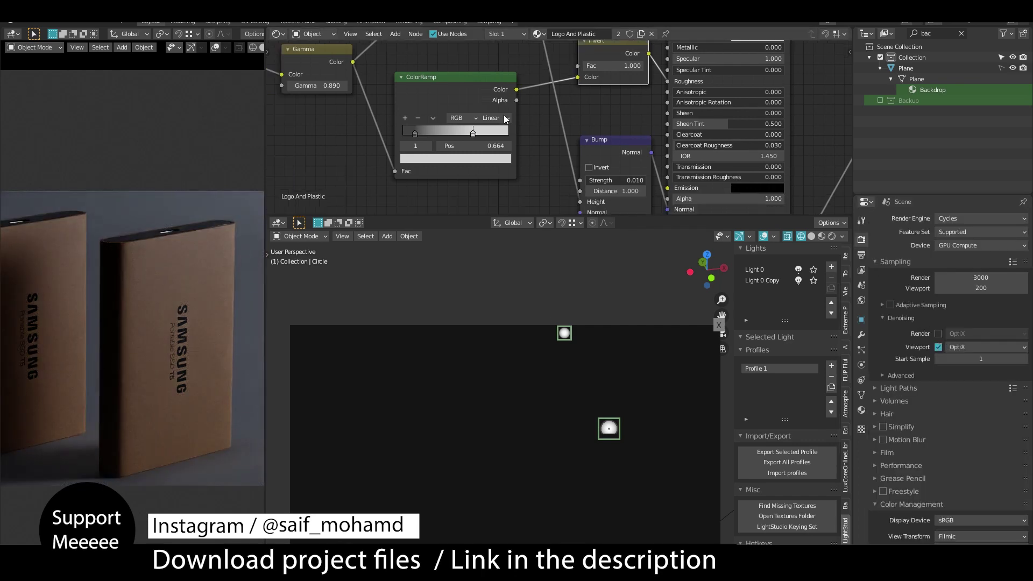
pyautogui.moveTo(497, 96); pyautogui.dragTo(348, 107, button='middle')
pyautogui.click(495, 159)
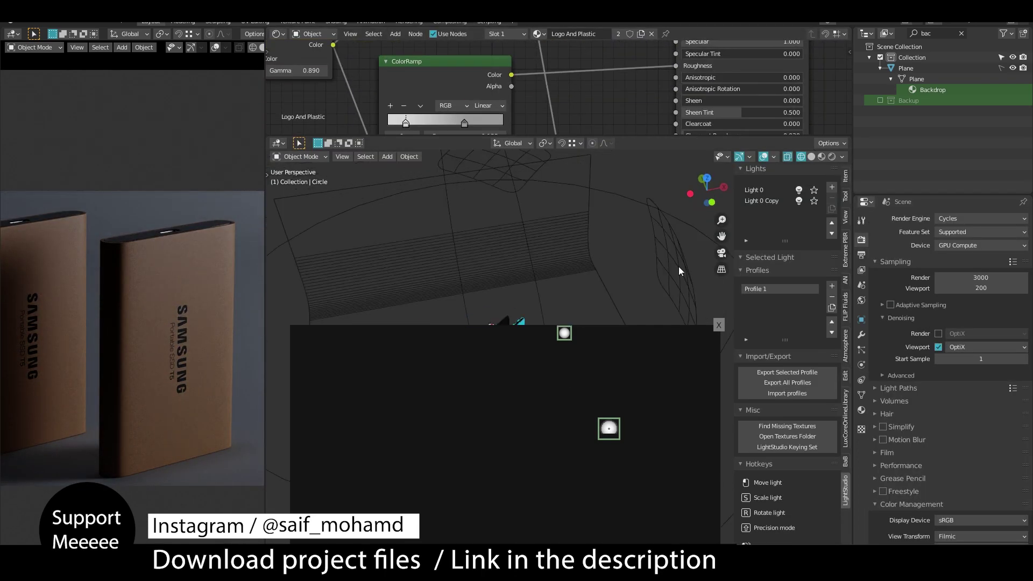
# - Set the right-hand soft box's intensity to 40
pyautogui.doubleClick(790, 415)
pyautogui.write('40')
pyautogui.press('Return')
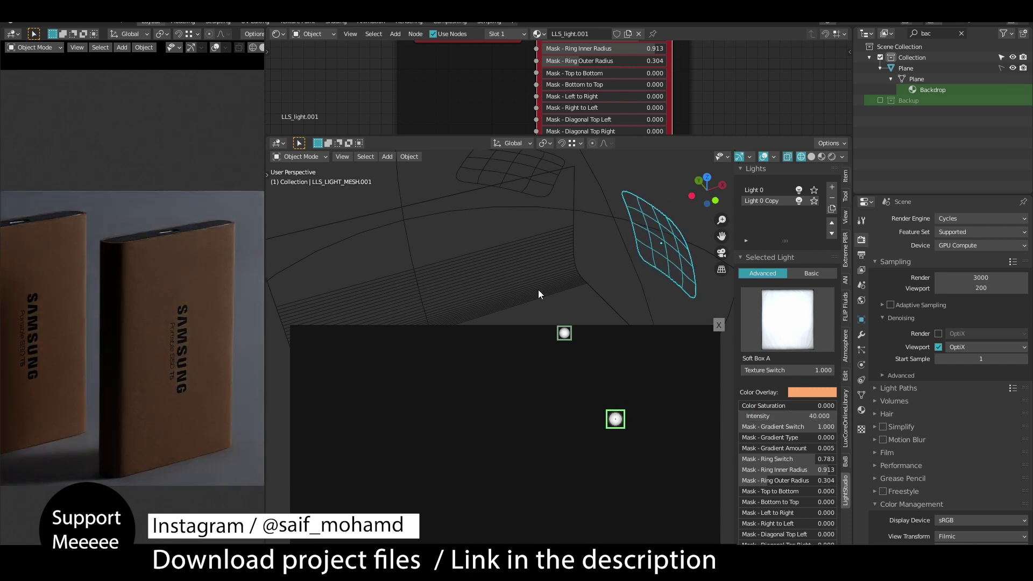
# - Select the SSD body and set a Logo And Plastic ColorRamp stop to grey 0.601
pyautogui.click(570, 291)
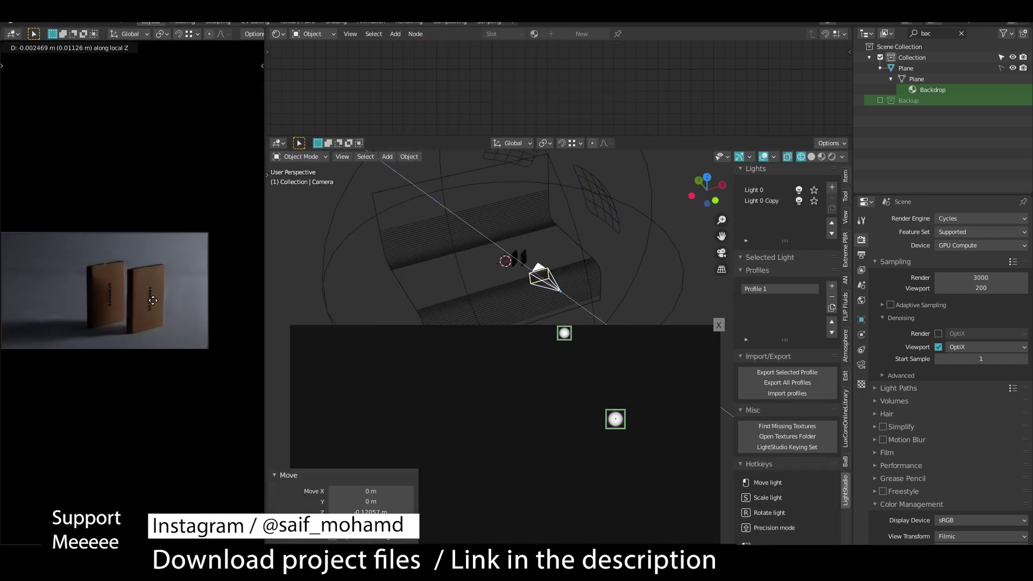
pyautogui.click(611, 226)
pyautogui.click(523, 258)
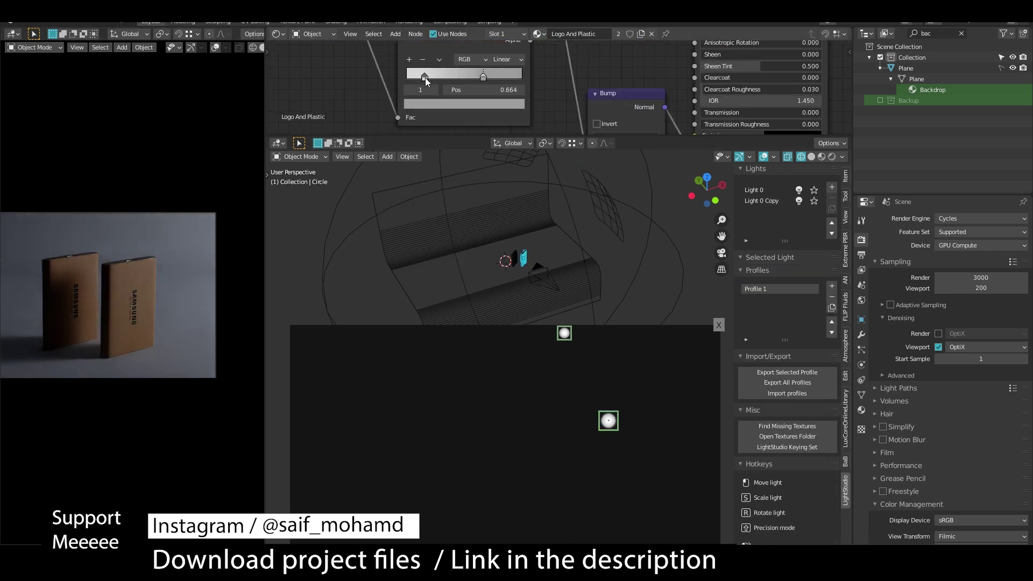
pyautogui.click(466, 103)
pyautogui.moveTo(472, 137); pyautogui.dragTo(473, 199)
pyautogui.scroll(3, 538, 119)
pyautogui.click(440, 161)
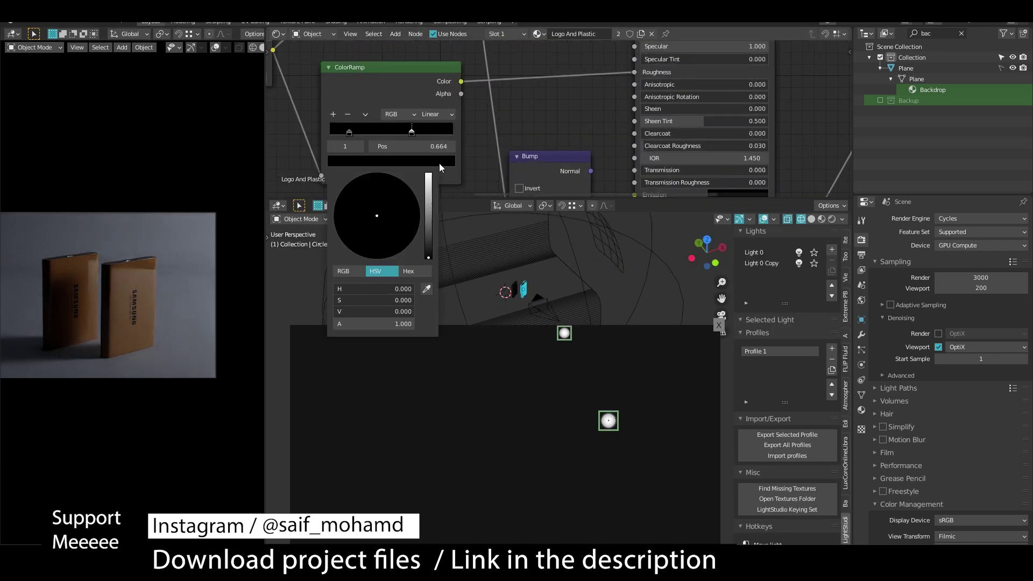
# - Rotate the right-hand soft box around the SSDs from top view and check it through the camera
pyautogui.click(619, 277)
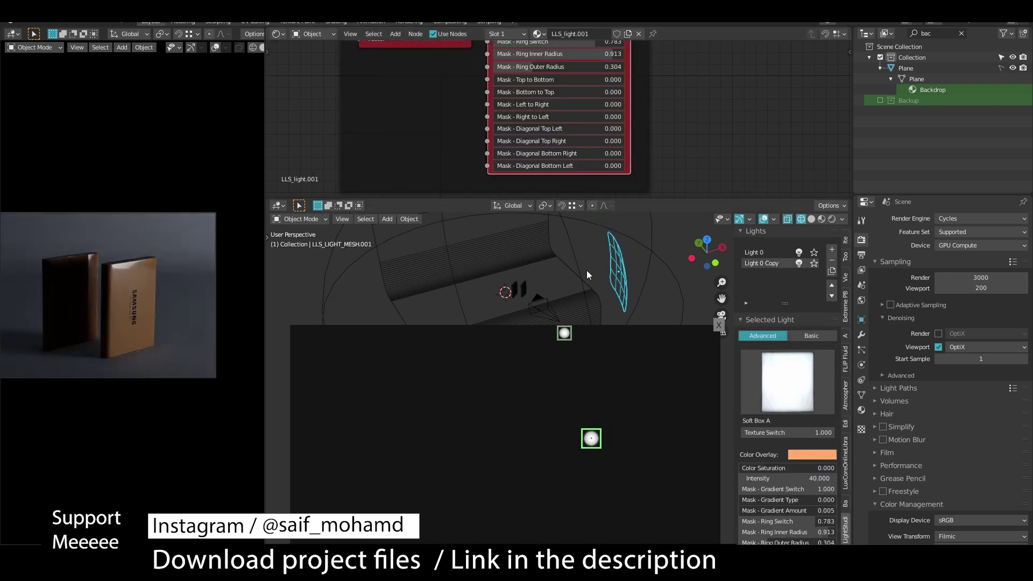
pyautogui.press('KP_7')
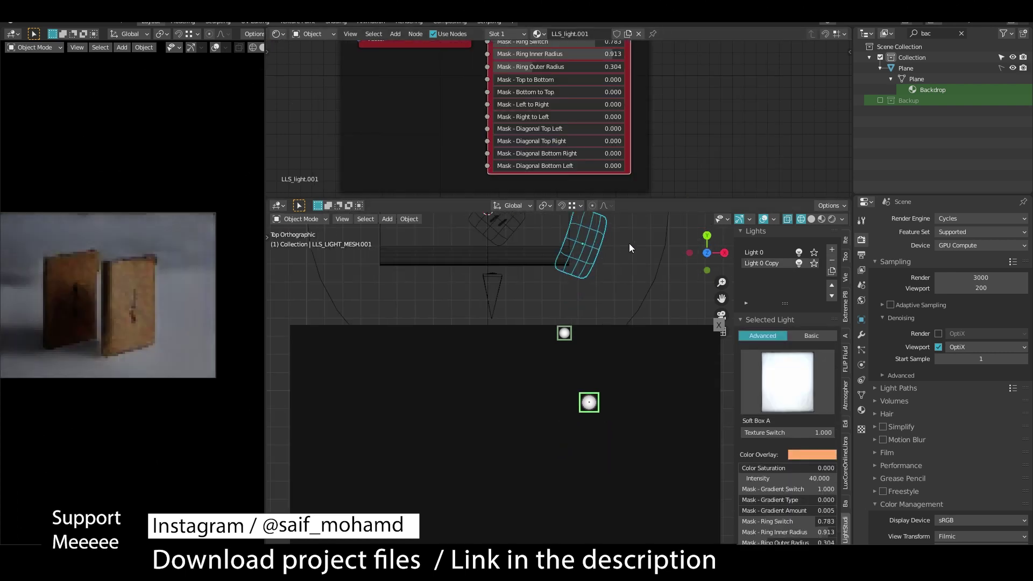
pyautogui.press('r')
pyautogui.press('KP_0')
pyautogui.click(547, 282)
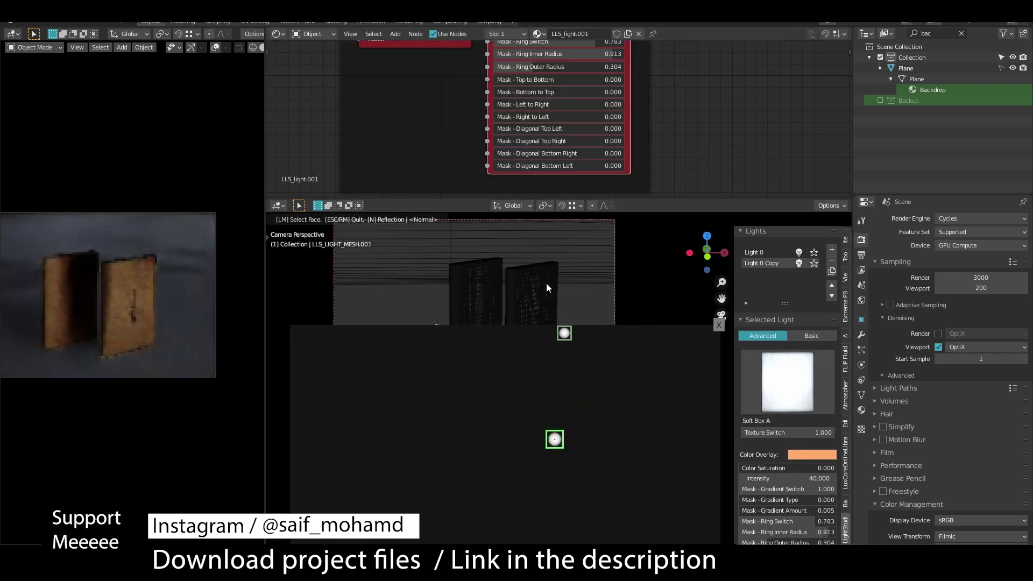
pyautogui.moveTo(548, 279)
pyautogui.mouseDown(button='middle')
pyautogui.moveTo(576, 260)
pyautogui.moveTo(534, 274)
pyautogui.moveTo(477, 266)
pyautogui.mouseUp(button='middle')
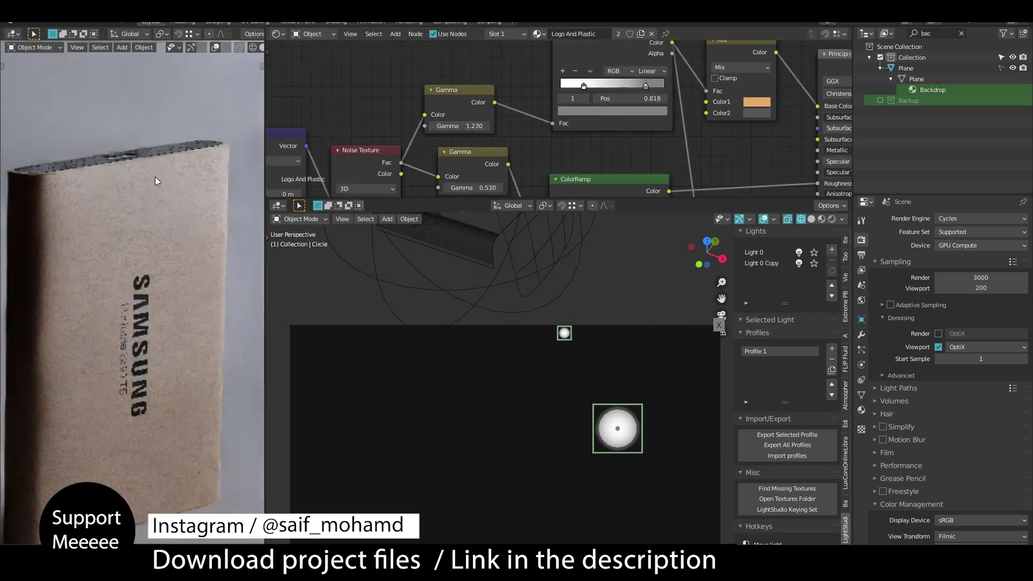
# - Render the SSDs with the Very High Contrast look at gamma 0.526
pyautogui.press('F12')
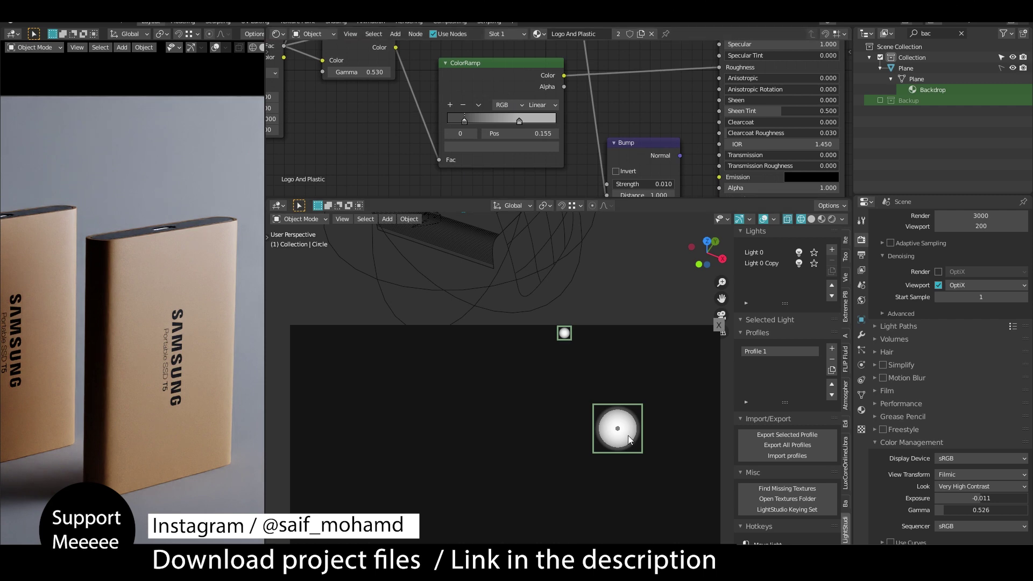
pyautogui.click(564, 333)
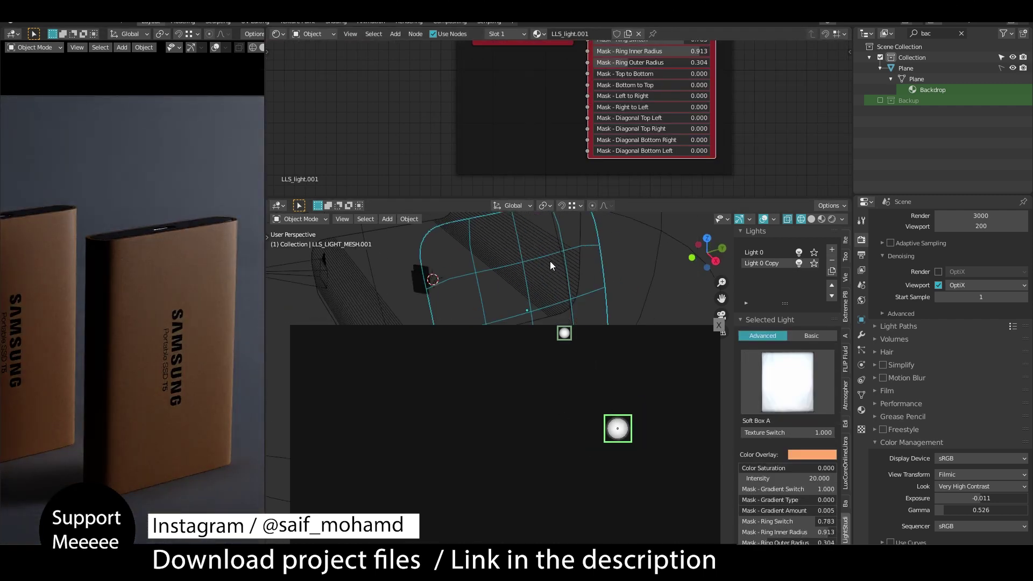
# - Move the first light above the SSDs, reset Gradient Type to 0, and add a ring mask (switch 0.375, outer radius 0.576)
pyautogui.moveTo(498, 298); pyautogui.dragTo(468, 302, button='middle')
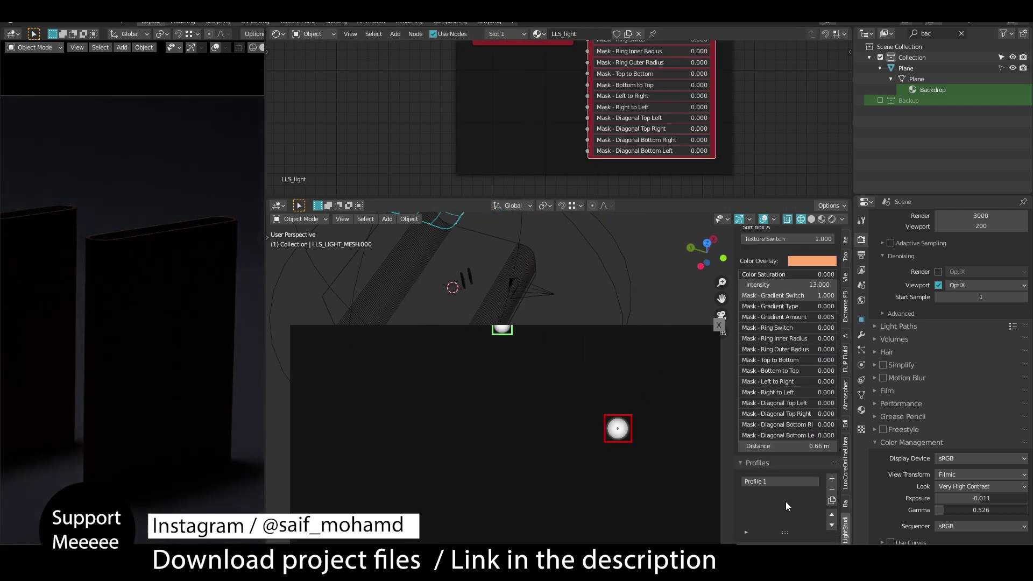
pyautogui.moveTo(789, 396); pyautogui.dragTo(769, 396)
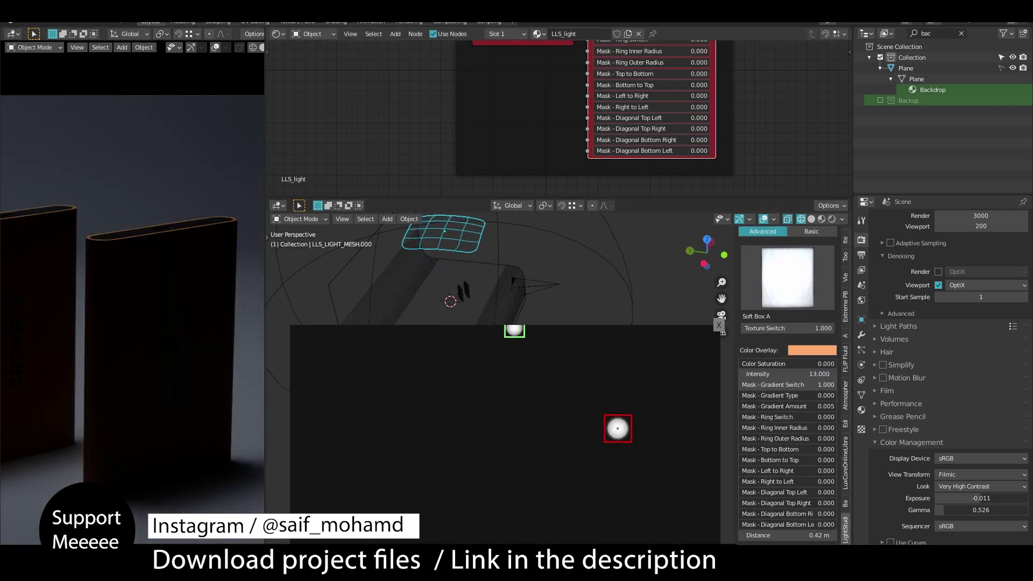
pyautogui.moveTo(499, 266); pyautogui.dragTo(441, 254, button='middle')
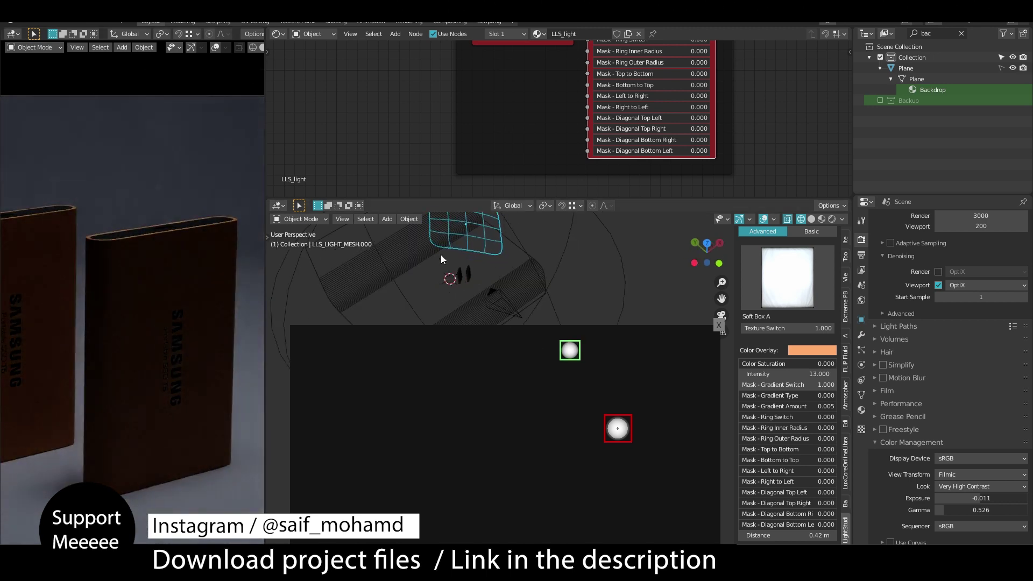
pyautogui.moveTo(560, 280)
pyautogui.mouseDown(button='middle')
pyautogui.moveTo(486, 257)
pyautogui.moveTo(501, 304)
pyautogui.mouseUp(button='middle')
pyautogui.click(502, 305)
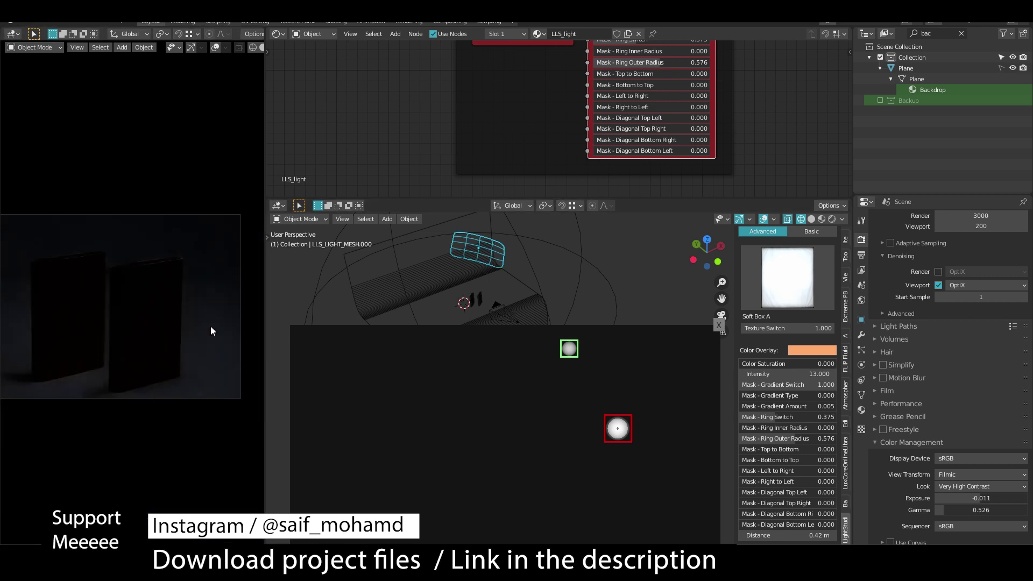
pyautogui.click(485, 173)
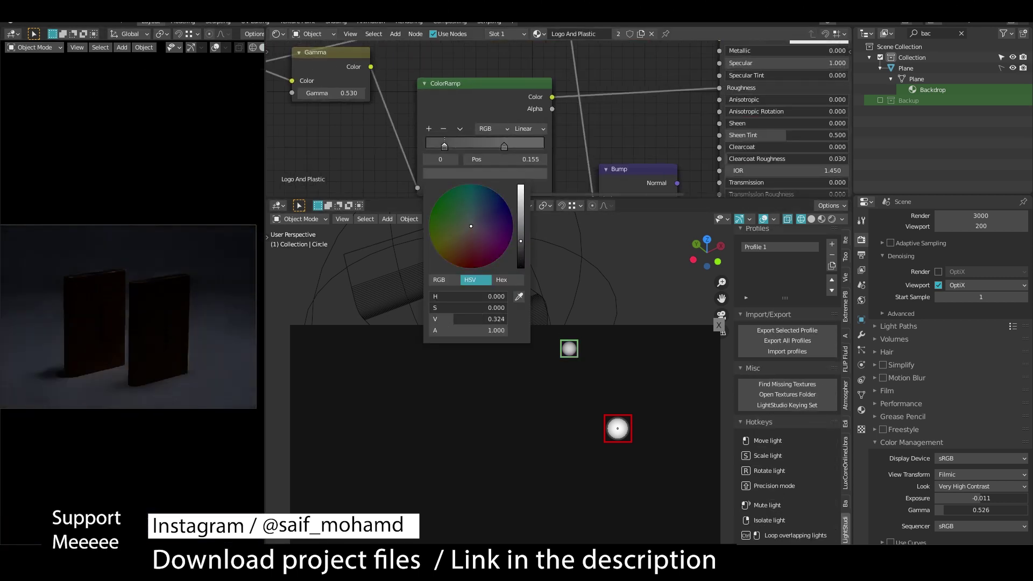
# - Set the Logo And Plastic Principled BSDF Metallic to 1
pyautogui.scroll(-5, 430, 119)
pyautogui.scroll(-3, 430, 118)
pyautogui.scroll(5, 165, 271)
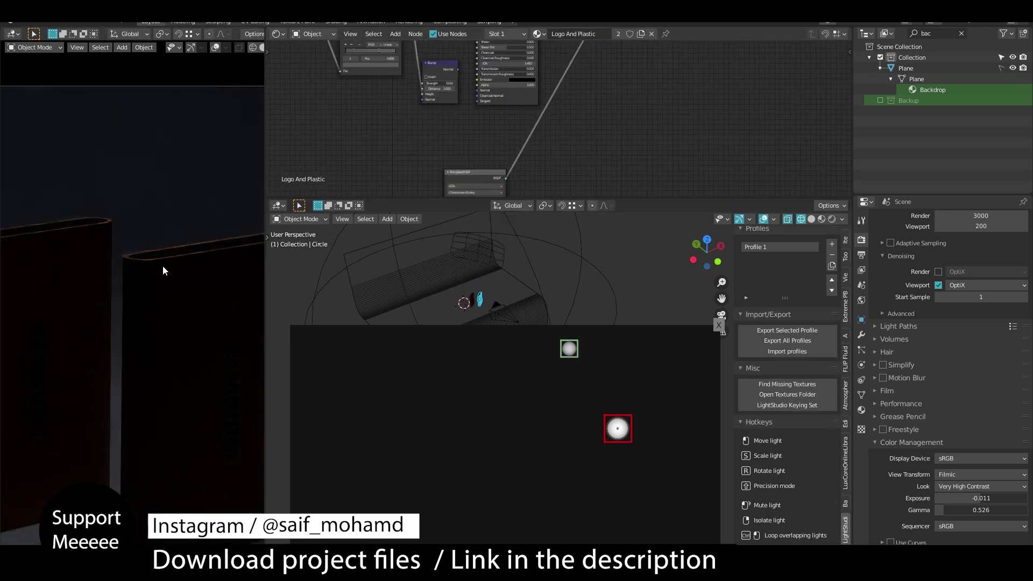
pyautogui.scroll(3, 510, 187)
pyautogui.scroll(2, 509, 187)
pyautogui.scroll(2, 509, 187)
pyautogui.scroll(2, 510, 187)
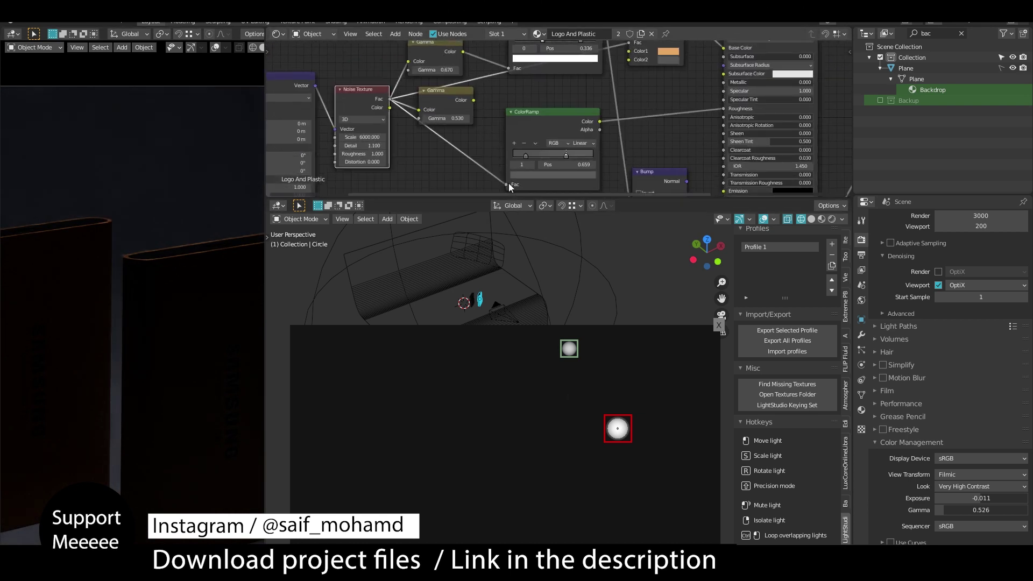
pyautogui.moveTo(709, 122); pyautogui.dragTo(581, 136, button='middle')
pyautogui.moveTo(619, 97); pyautogui.dragTo(638, 95)
# - Raise the material's Roughness, then pick a LightStudio light and view from above
pyautogui.scroll(1, 639, 96)
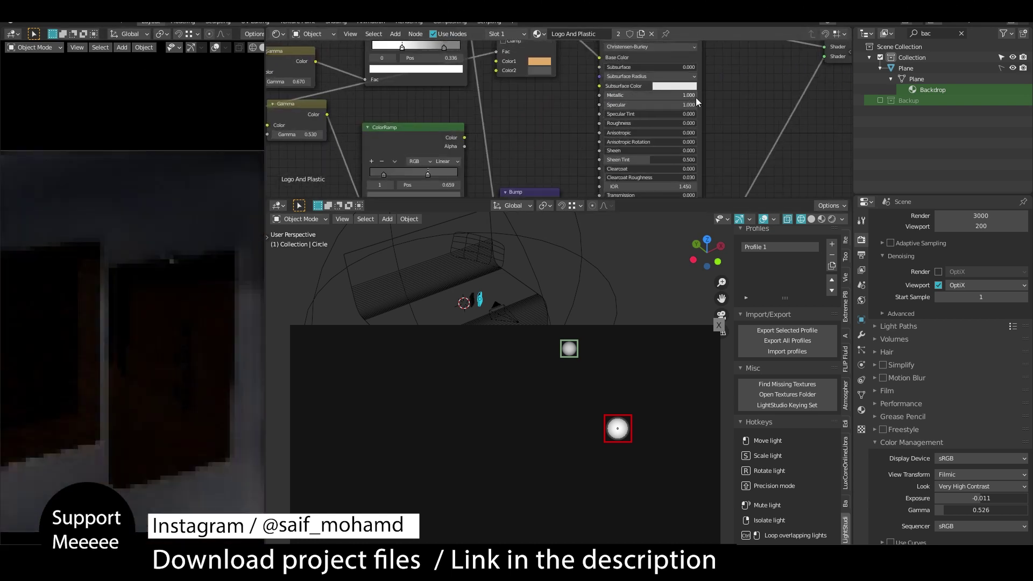
pyautogui.scroll(1, 644, 125)
pyautogui.press('Return')
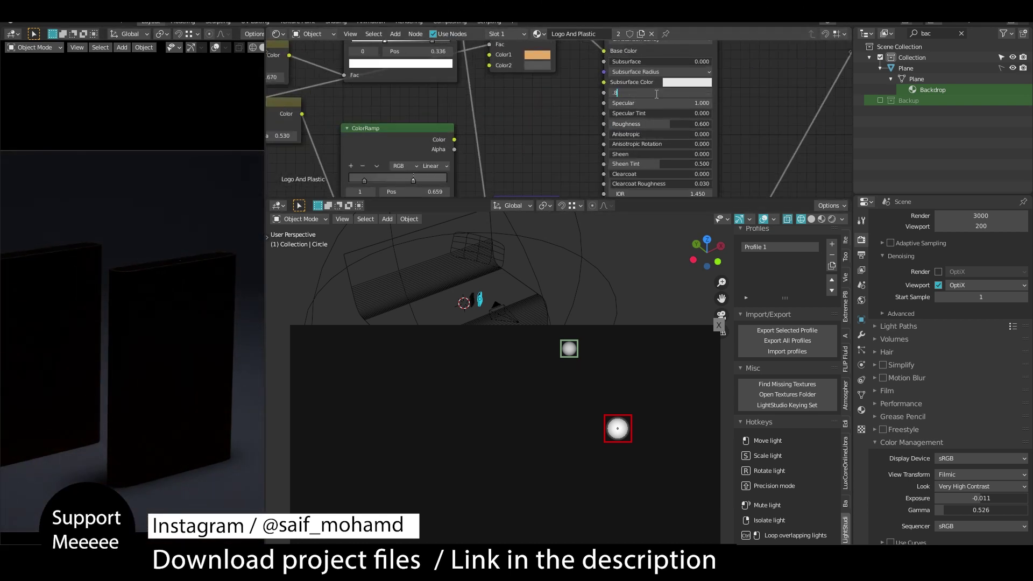
pyautogui.moveTo(617, 428)
pyautogui.mouseDown()
pyautogui.moveTo(609, 433)
pyautogui.moveTo(647, 444)
pyautogui.mouseUp()
pyautogui.press('KP_7')
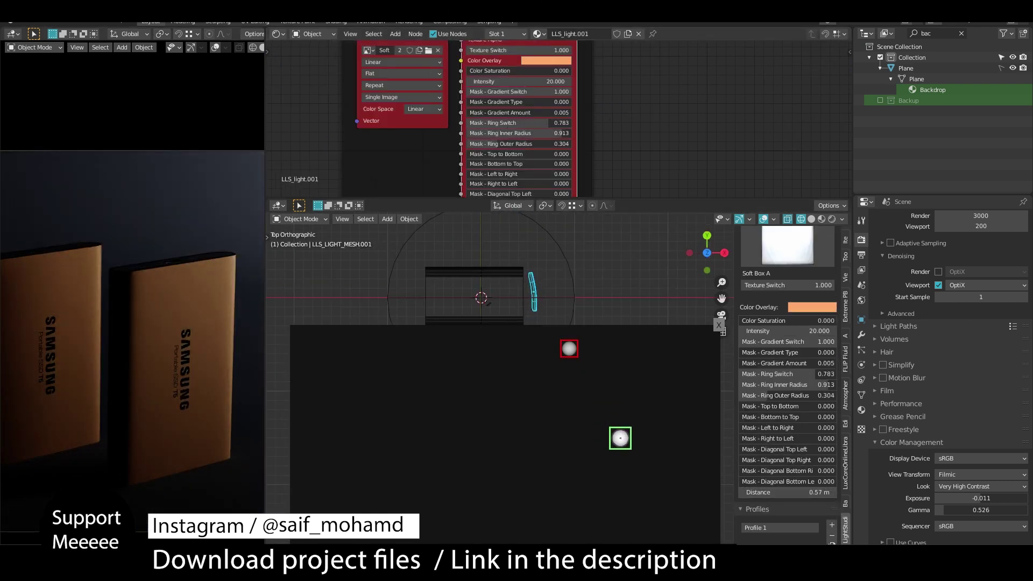
# - Reposition the LightStudio light at intensity 650, 0.54 m away, with a 0.663 left-to-right mask
pyautogui.moveTo(620, 438); pyautogui.dragTo(619, 445)
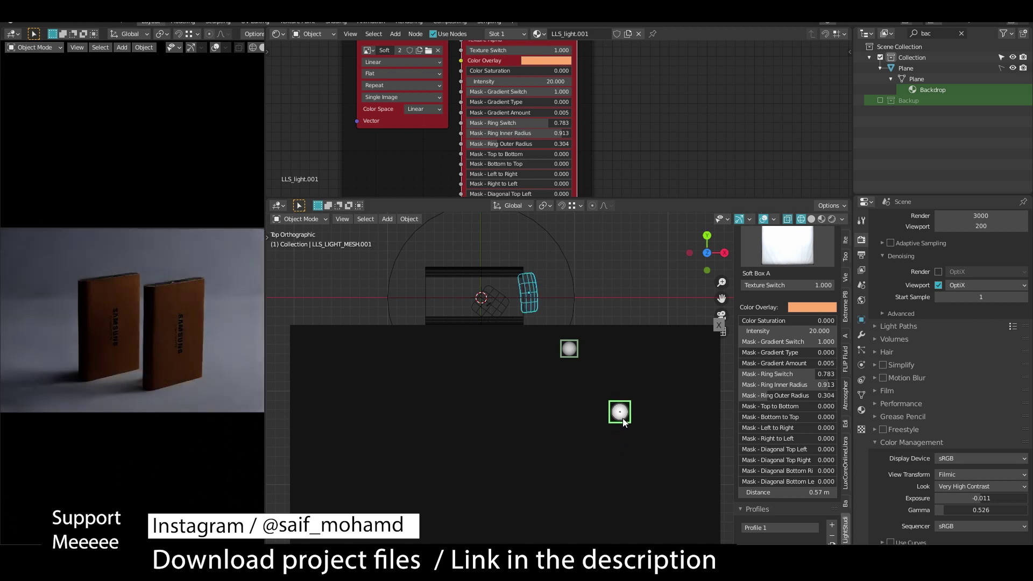
pyautogui.moveTo(619, 445); pyautogui.dragTo(567, 285, button='middle')
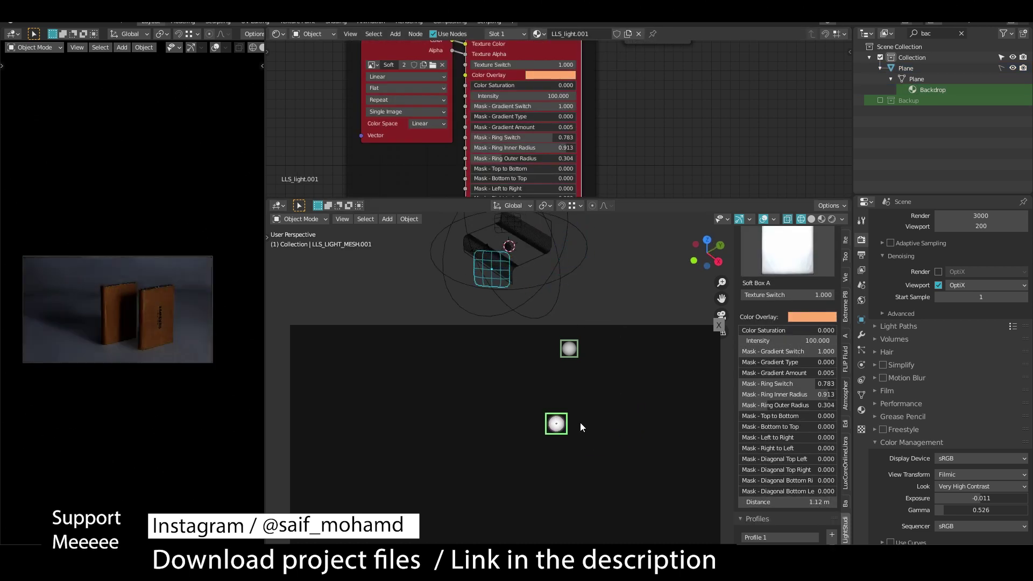
pyautogui.moveTo(644, 458); pyautogui.dragTo(655, 456)
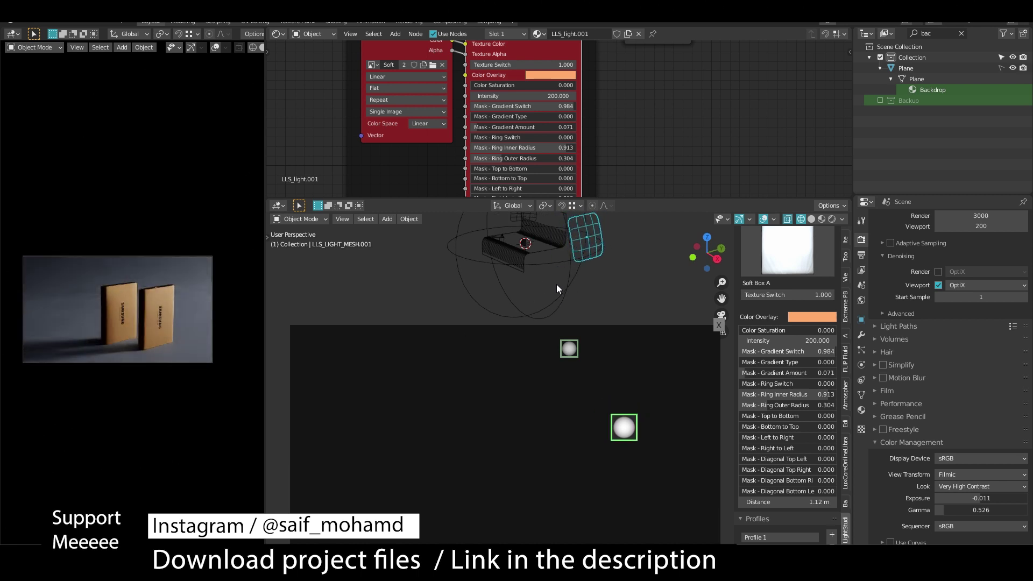
pyautogui.press('s')
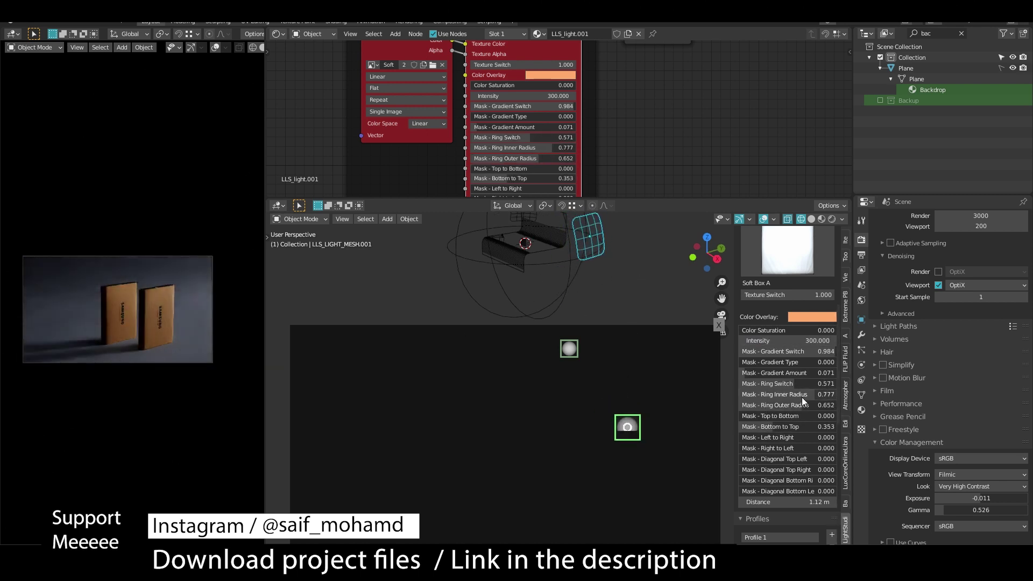
pyautogui.moveTo(639, 415); pyautogui.dragTo(625, 426)
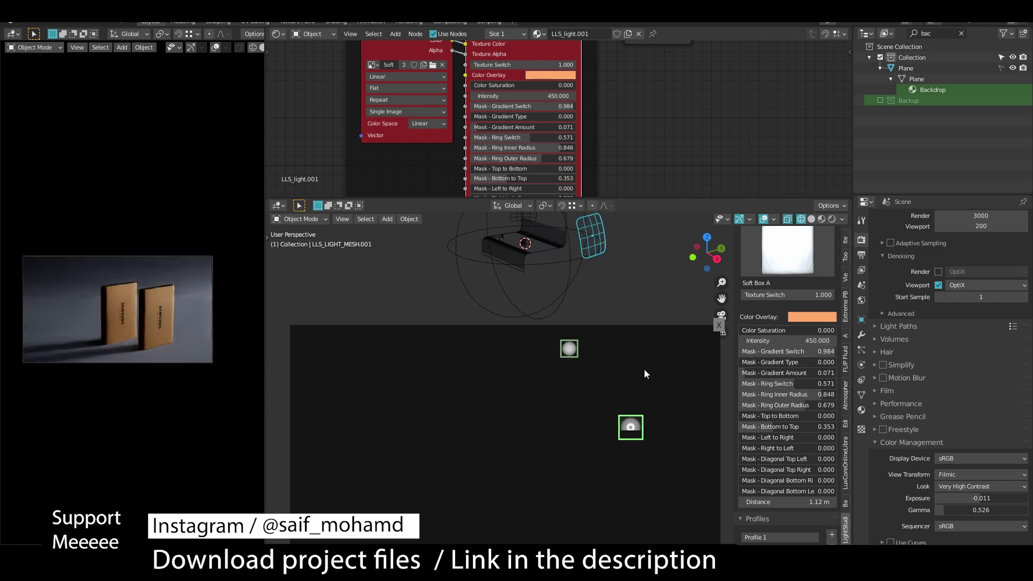
pyautogui.moveTo(789, 502); pyautogui.dragTo(764, 503)
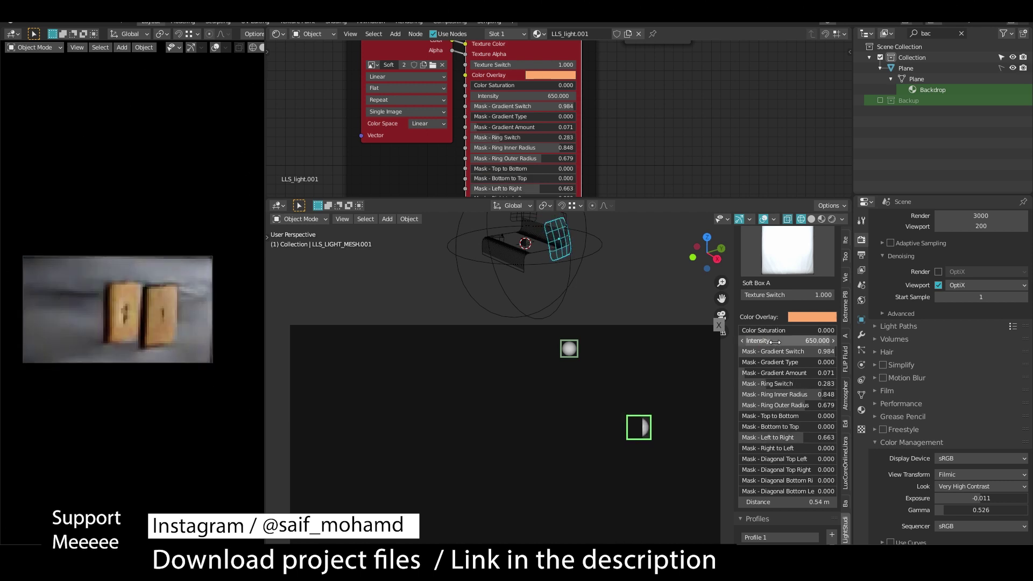
pyautogui.click(906, 68)
pyautogui.press('KP_7')
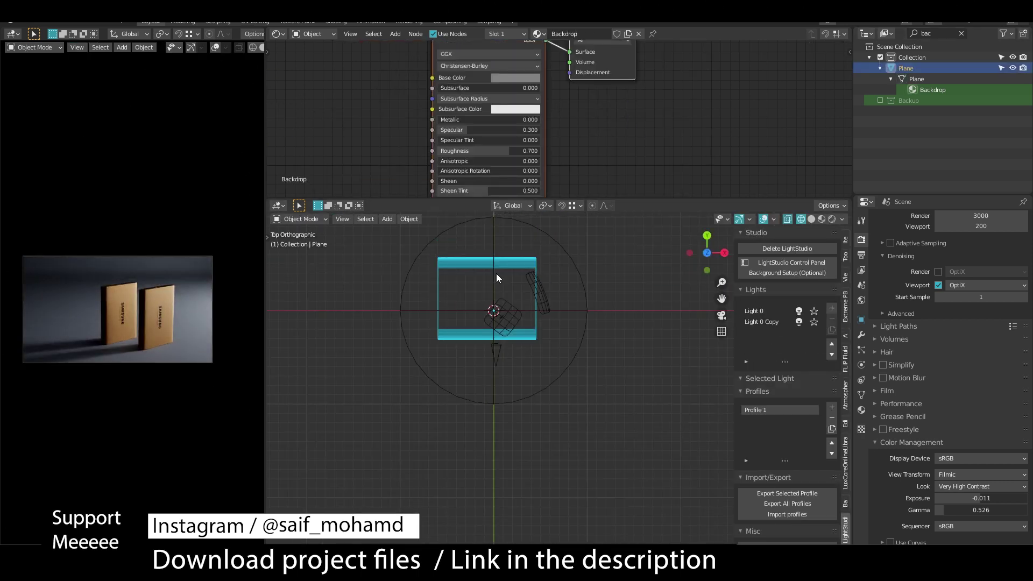
# - Pull the backdrop plane's top edge in along the Y axis
pyautogui.press('Tab')
pyautogui.press('g')
pyautogui.press('y')
pyautogui.press('Tab')
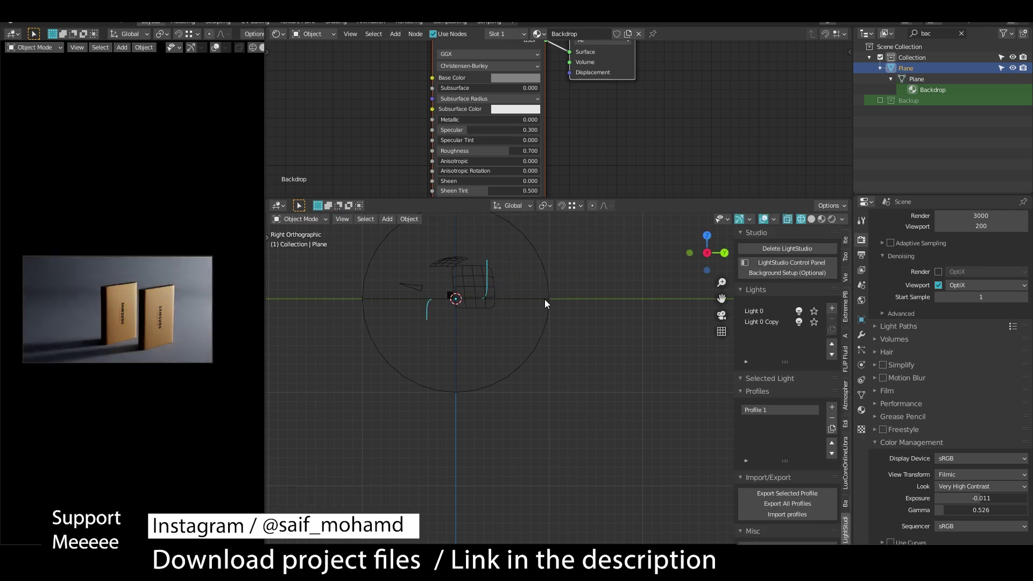
pyautogui.click(473, 291)
pyautogui.moveTo(473, 290); pyautogui.dragTo(555, 355, button='middle')
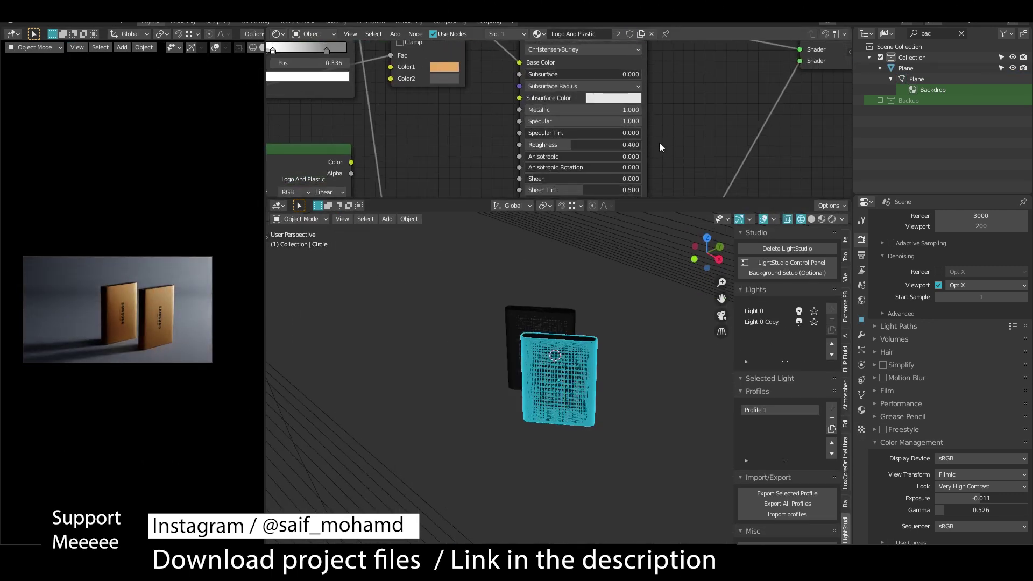
# - Place the LLS_LIGHT_MESH.000 softbox on a model face with intensity 30 and gradient mask 0.158
pyautogui.moveTo(587, 316)
pyautogui.mouseDown(button='middle')
pyautogui.moveTo(595, 306)
pyautogui.moveTo(625, 341)
pyautogui.mouseUp(button='middle')
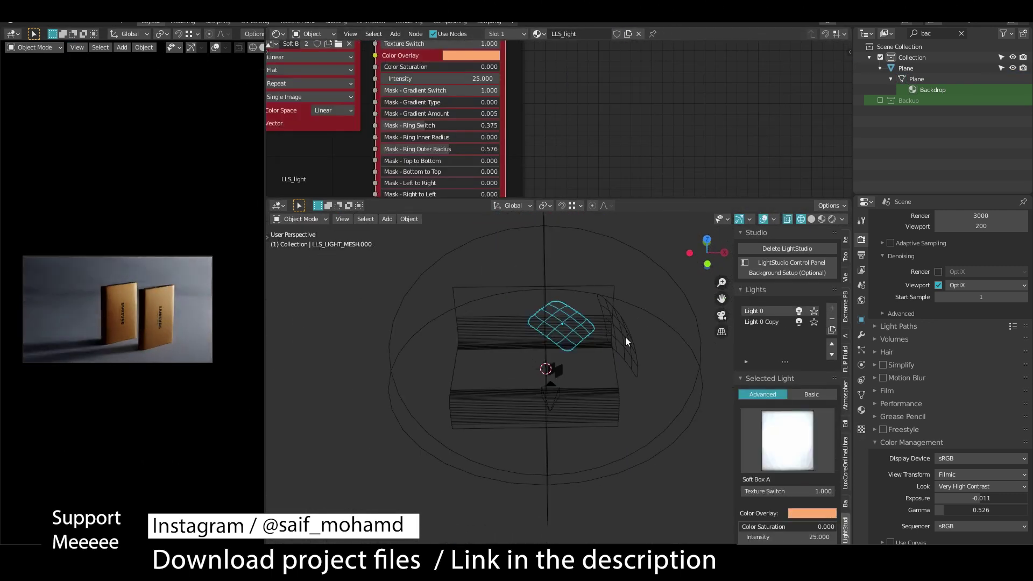
pyautogui.click(572, 350)
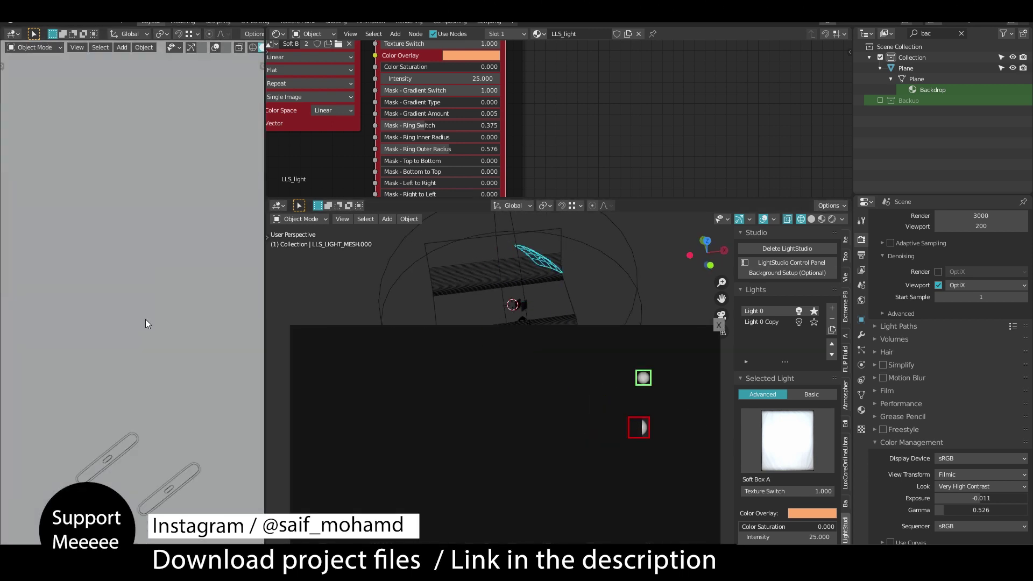
pyautogui.rightClick(156, 186)
pyautogui.scroll(-3, 788, 487)
pyautogui.moveTo(786, 424); pyautogui.dragTo(808, 424)
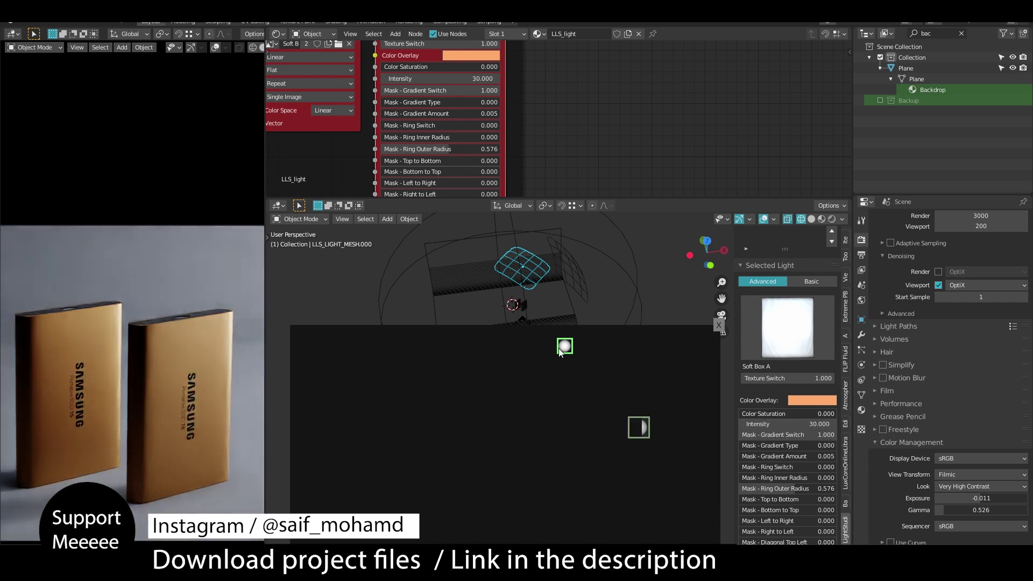
pyautogui.moveTo(538, 280); pyautogui.dragTo(512, 242, button='middle')
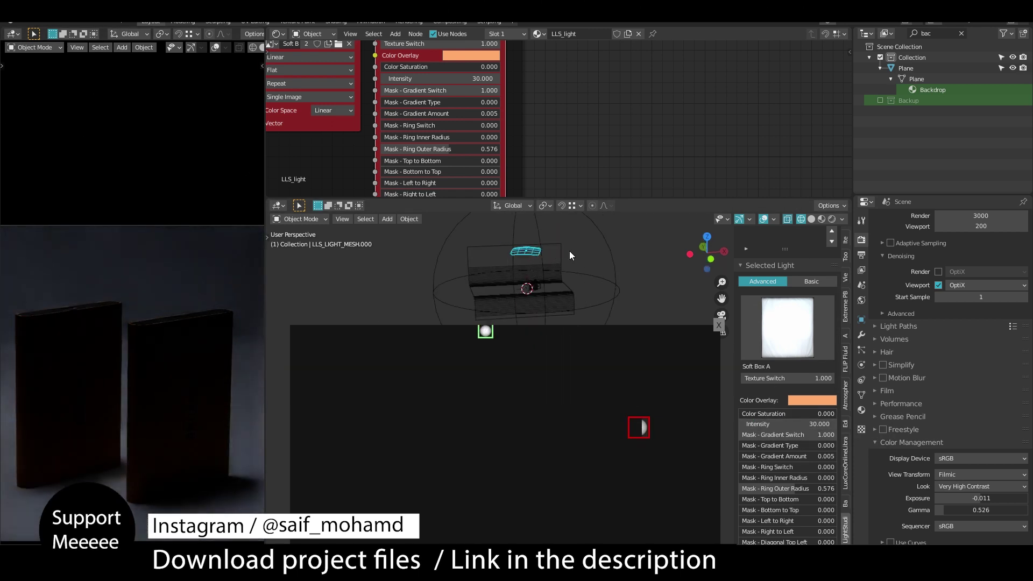
pyautogui.moveTo(775, 456); pyautogui.dragTo(802, 456)
# - Rotate the softbox around the Y axis and move it down-right on the LightStudio map
pyautogui.press('r')
pyautogui.press('x')
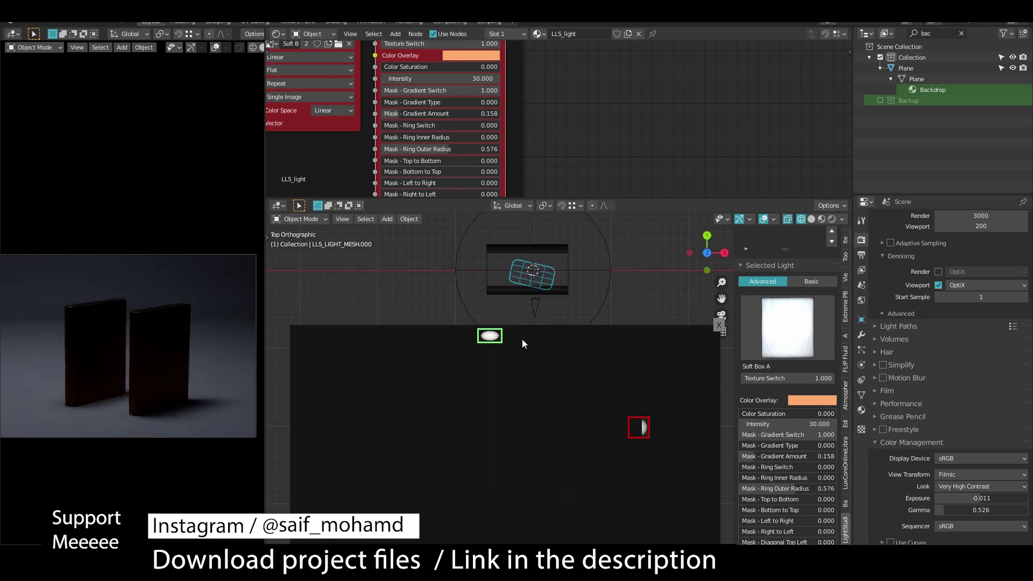
pyautogui.press('y')
pyautogui.click(512, 323)
pyautogui.moveTo(443, 327)
pyautogui.mouseDown()
pyautogui.moveTo(586, 369)
pyautogui.moveTo(563, 382)
pyautogui.moveTo(586, 399)
pyautogui.moveTo(561, 358)
pyautogui.mouseUp()
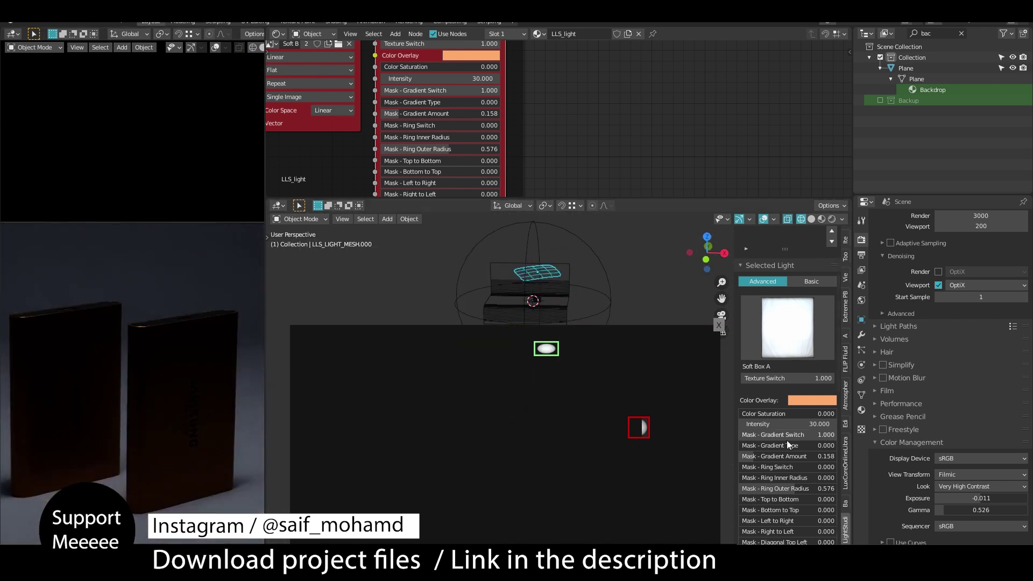
pyautogui.scroll(-3, 787, 441)
pyautogui.moveTo(528, 409); pyautogui.dragTo(454, 391)
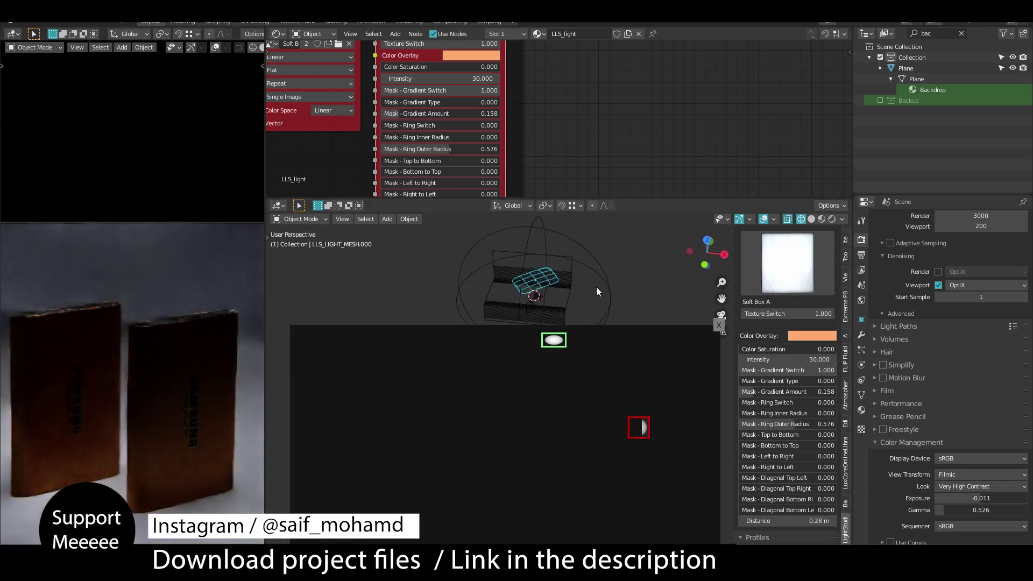
# - Set the softbox intensity to 20 and the side light's gradient amount to 0.092
pyautogui.moveTo(596, 286)
pyautogui.mouseDown(button='middle')
pyautogui.moveTo(502, 305)
pyautogui.moveTo(531, 282)
pyautogui.moveTo(556, 282)
pyautogui.mouseUp(button='middle')
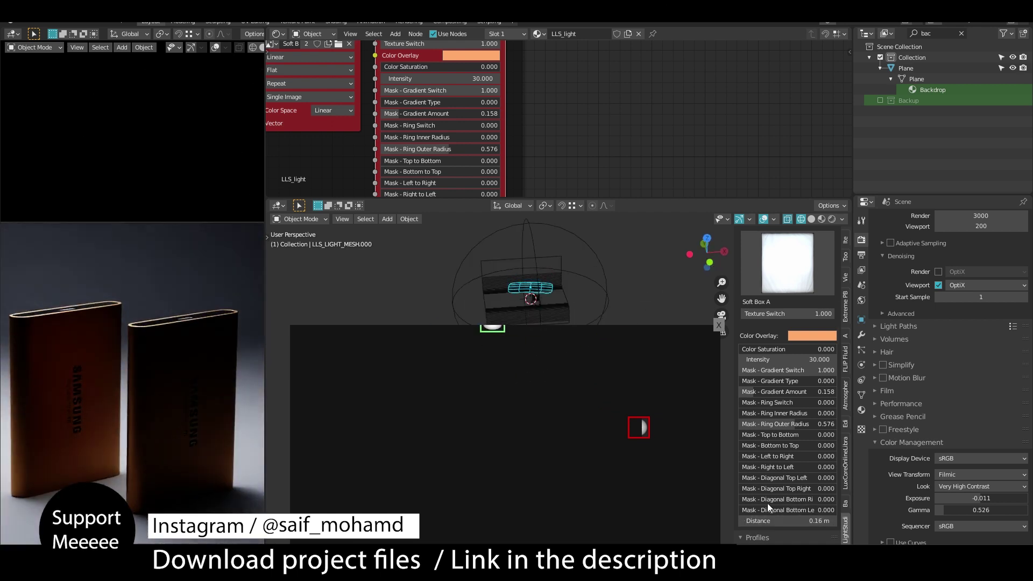
pyautogui.scroll(5, 534, 318)
pyautogui.moveTo(534, 318); pyautogui.dragTo(554, 343, button='middle')
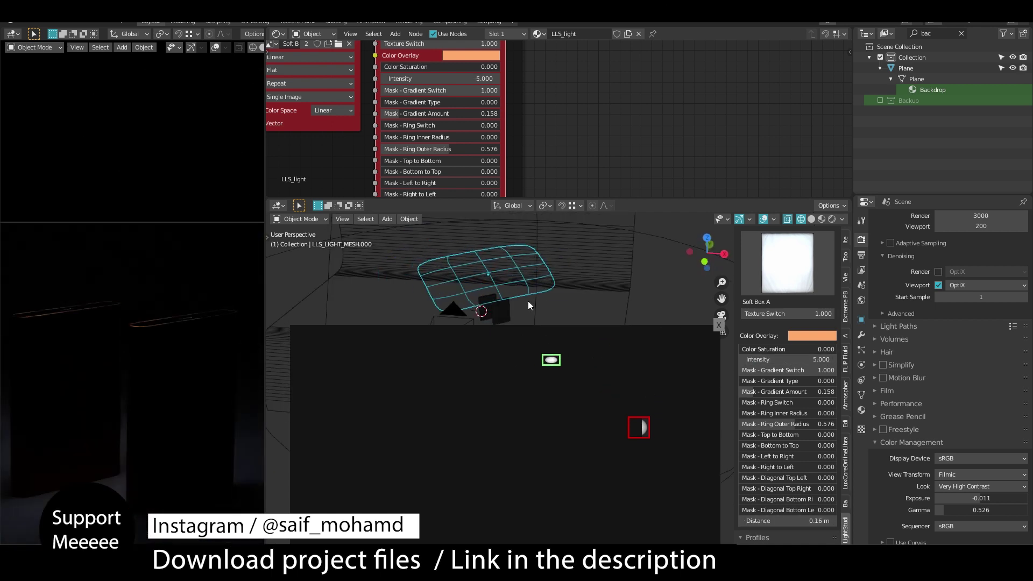
pyautogui.moveTo(787, 359); pyautogui.dragTo(824, 360)
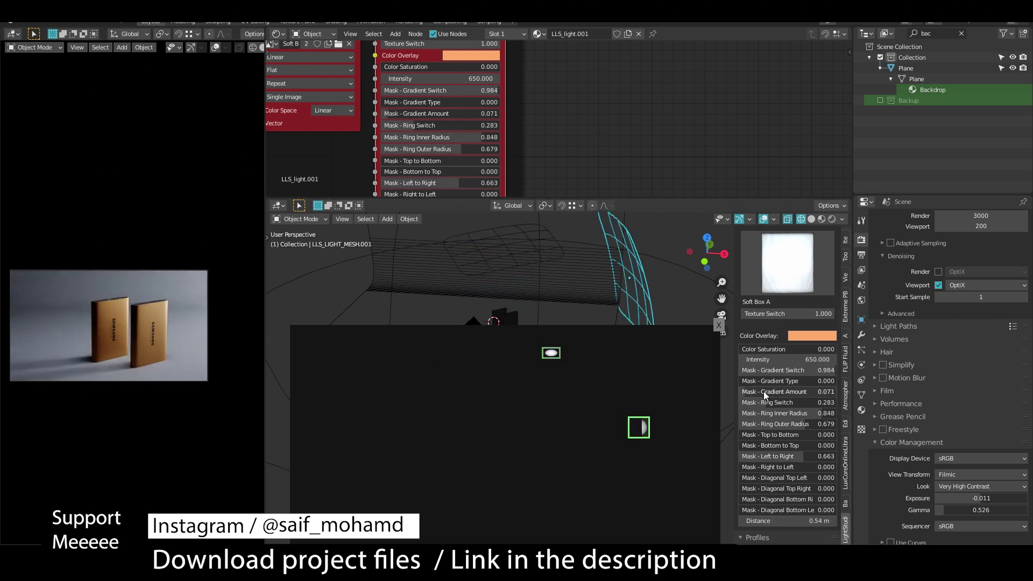
pyautogui.moveTo(786, 392); pyautogui.dragTo(800, 392)
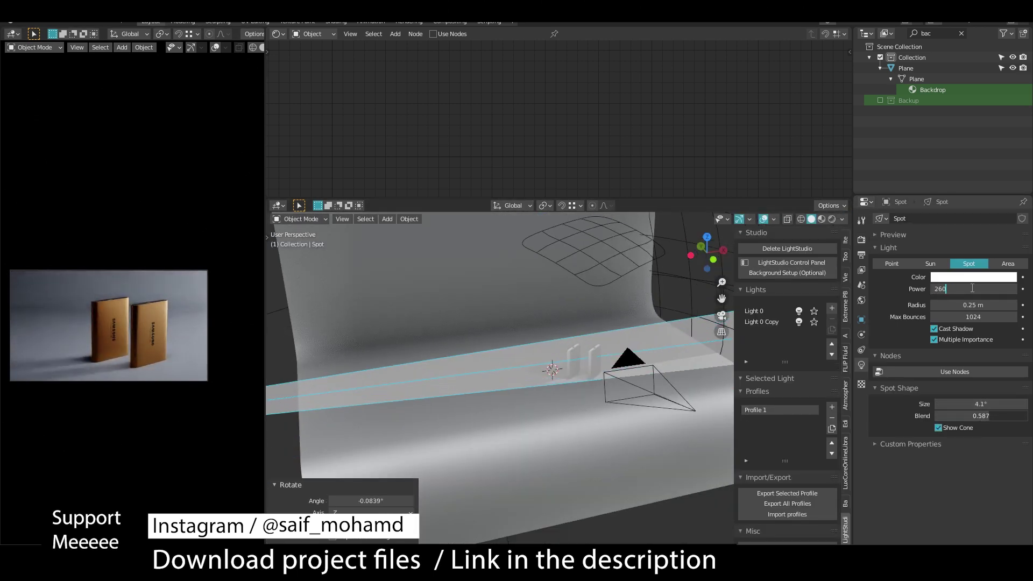
# - Give the spot light 260 W power, rotate it 6.8° around Z, and widen its cone to 14.5° with blend 1.0
pyautogui.press('Return')
pyautogui.moveTo(975, 415)
pyautogui.mouseDown()
pyautogui.moveTo(954, 418)
pyautogui.moveTo(981, 404)
pyautogui.mouseUp()
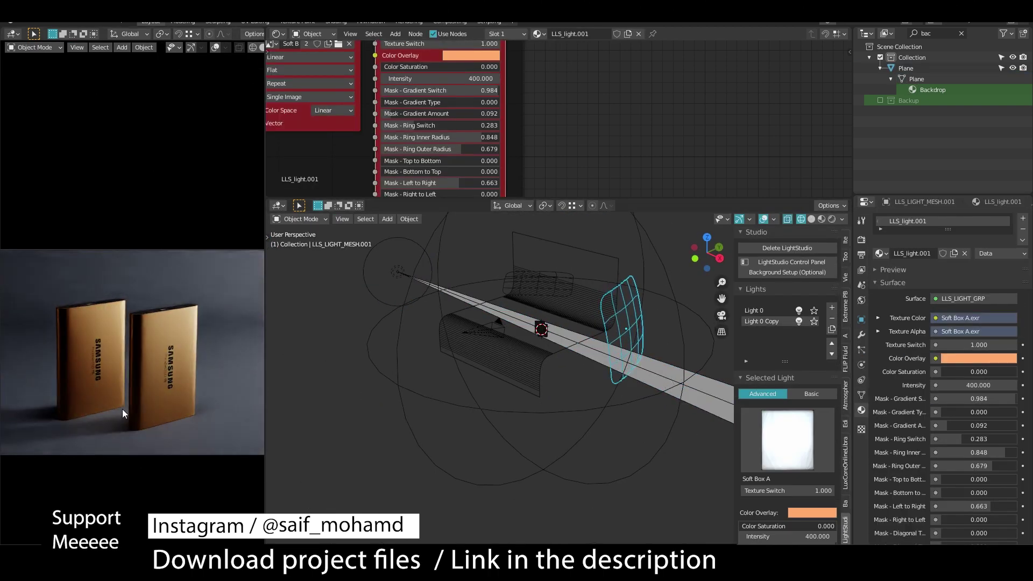
pyautogui.click(460, 308)
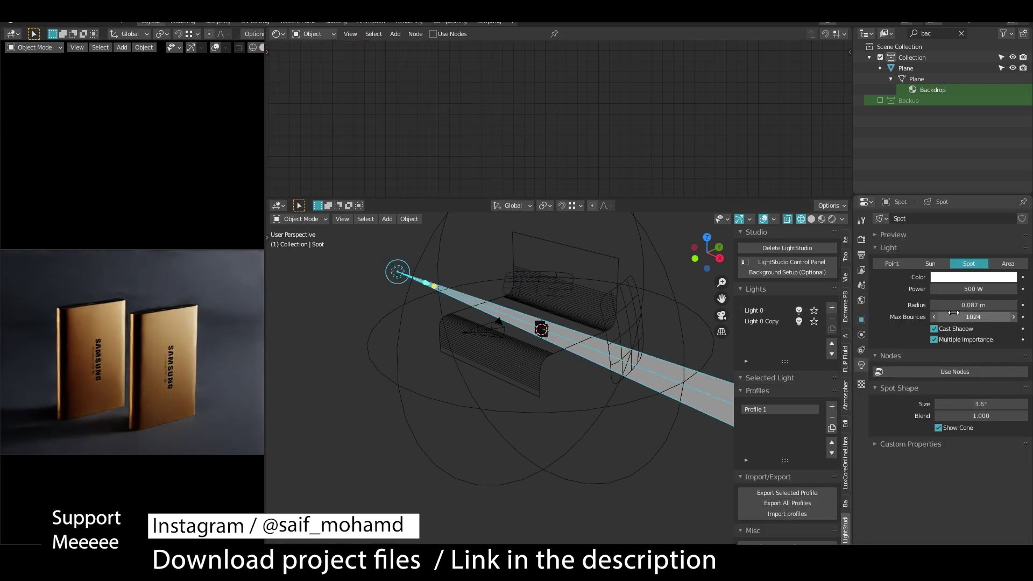
pyautogui.press('r')
pyautogui.click(624, 379)
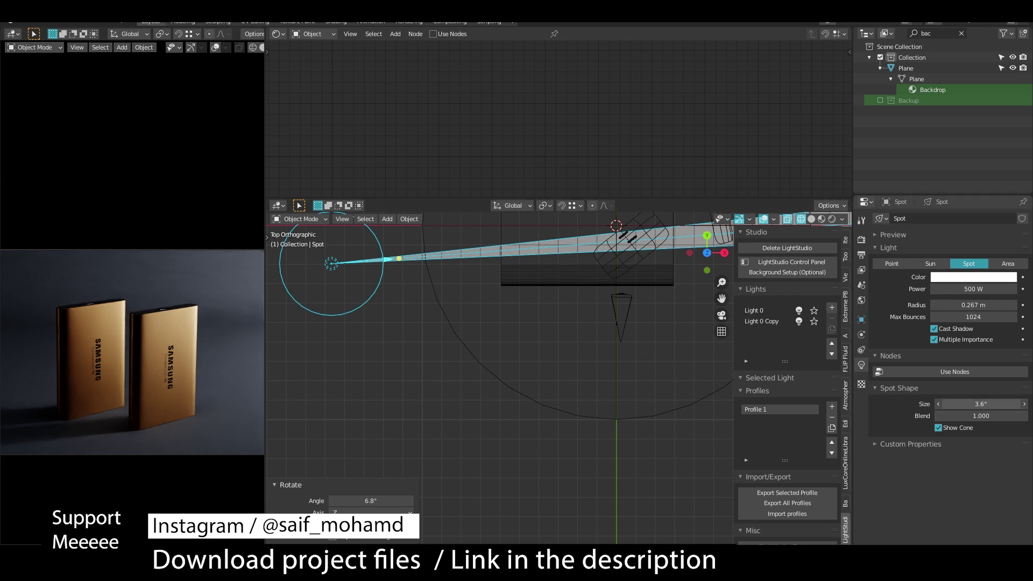
pyautogui.moveTo(957, 403); pyautogui.dragTo(1001, 403)
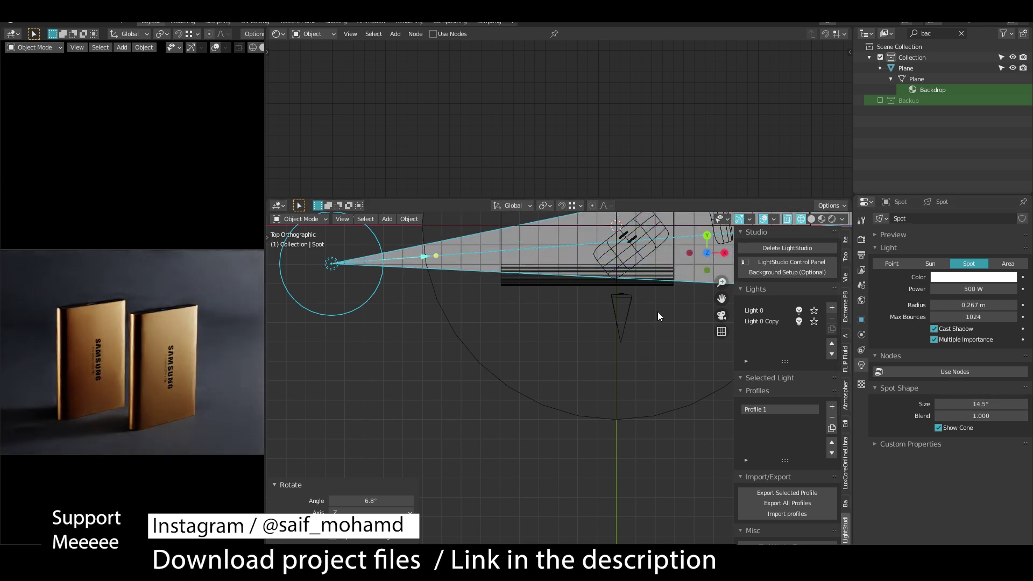
pyautogui.moveTo(974, 289); pyautogui.dragTo(947, 289)
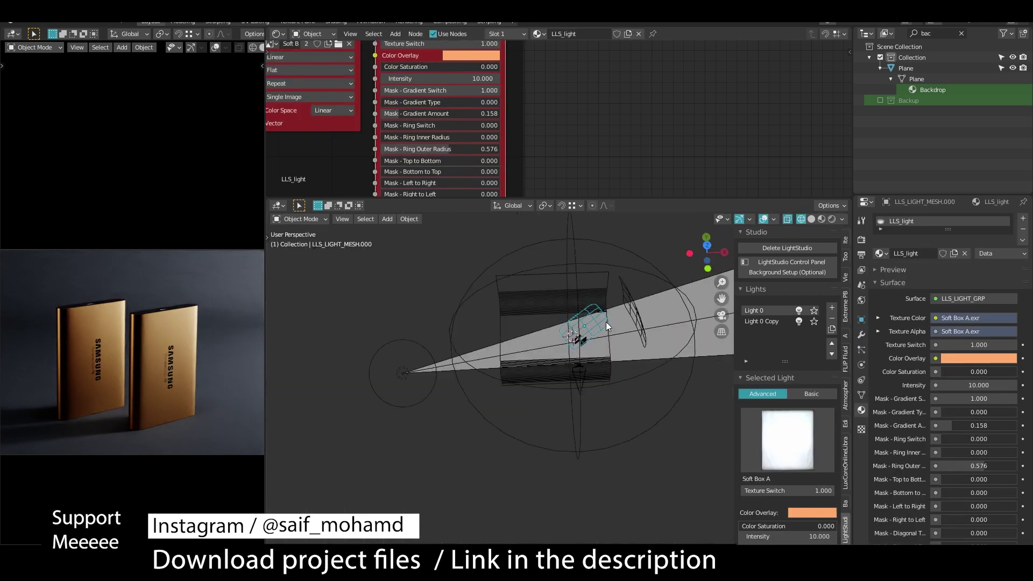
# - Set the main soft box intensity to 10, then to 20
pyautogui.moveTo(606, 322); pyautogui.dragTo(646, 301, button='middle')
pyautogui.scroll(-3, 787, 523)
pyautogui.doubleClick(789, 300)
pyautogui.write('10')
pyautogui.press('Return')
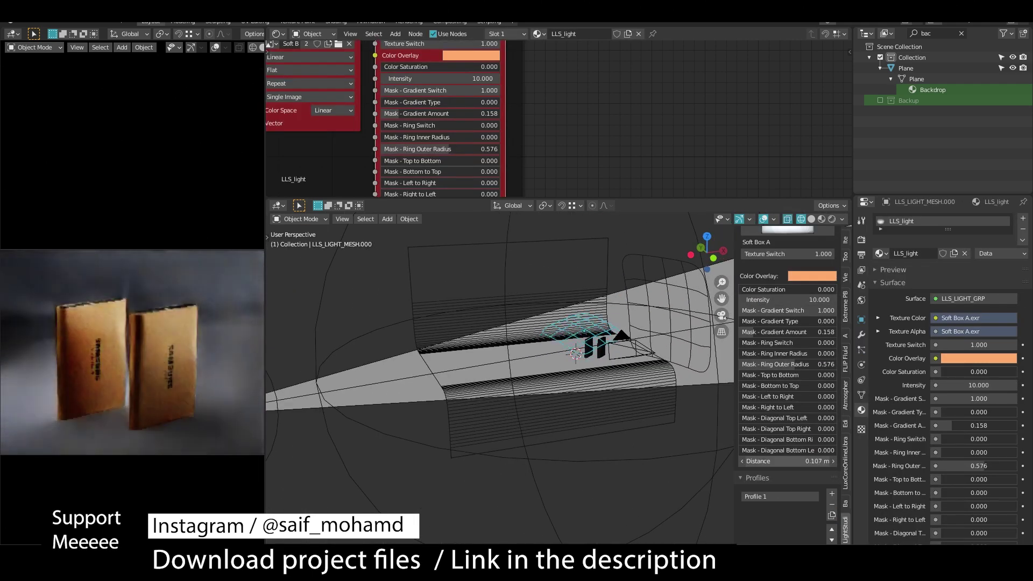
pyautogui.moveTo(570, 323); pyautogui.dragTo(540, 308, button='middle')
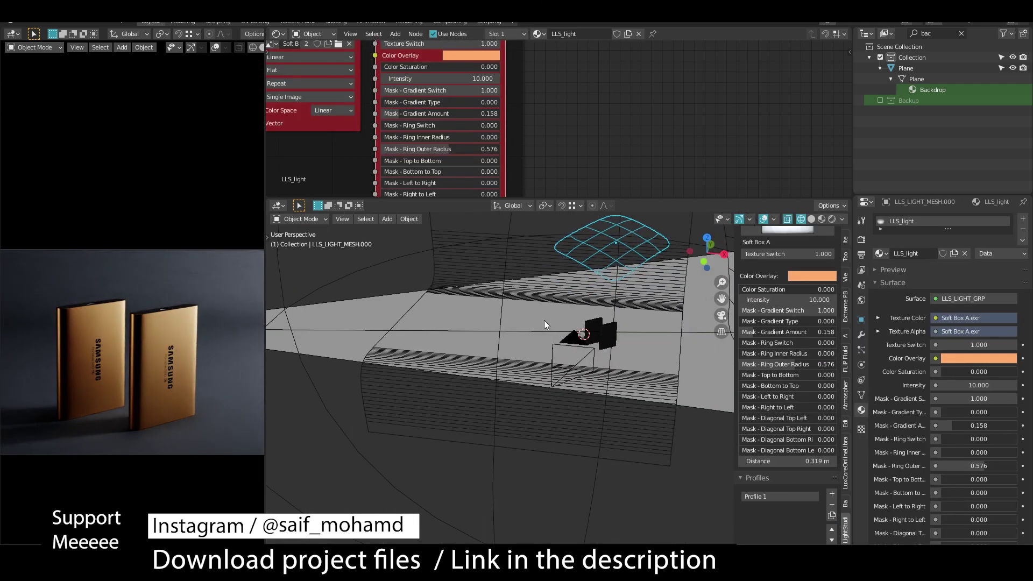
pyautogui.moveTo(603, 376); pyautogui.dragTo(574, 355, button='middle')
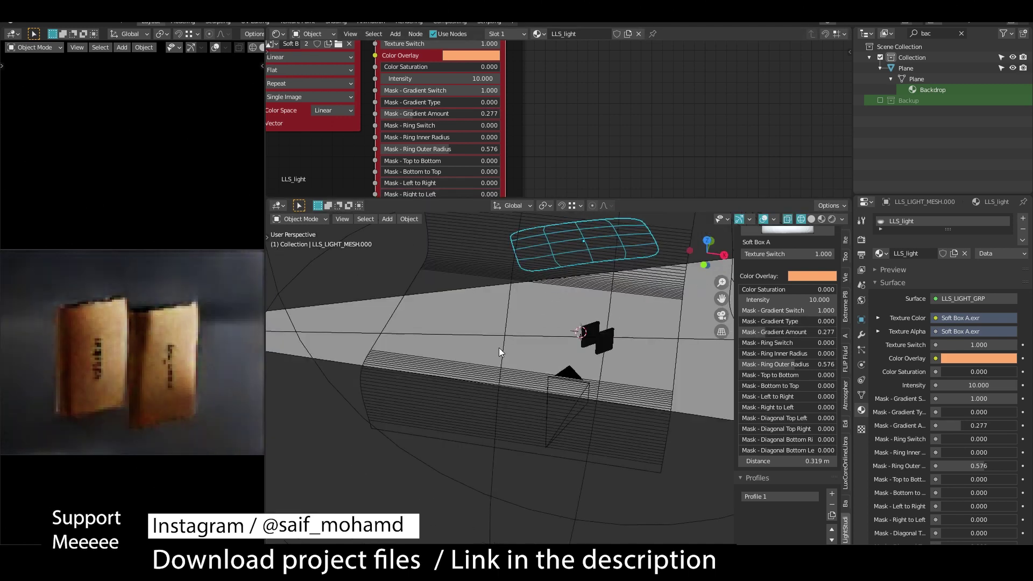
pyautogui.click(575, 355)
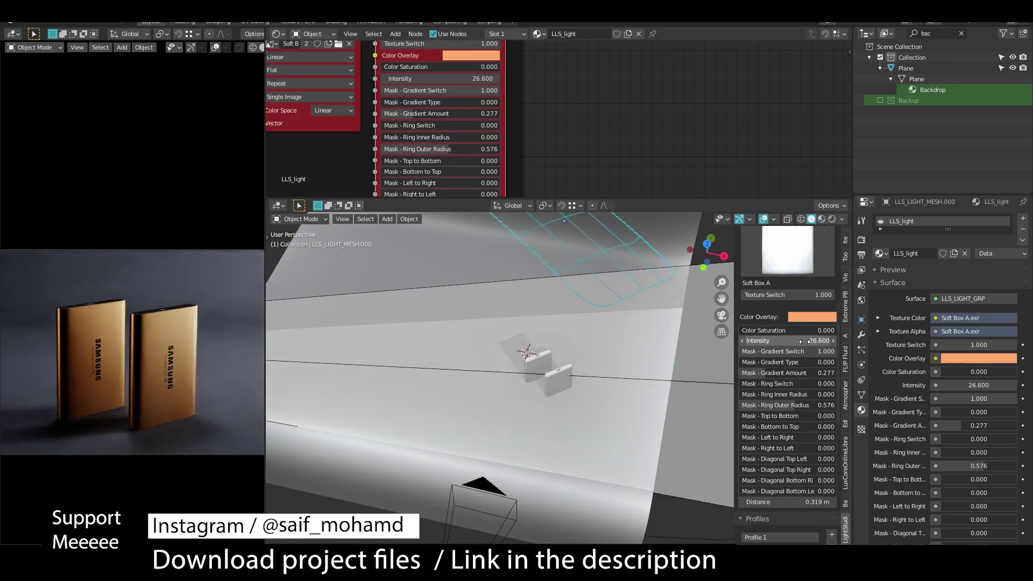
pyautogui.moveTo(577, 396); pyautogui.dragTo(500, 334)
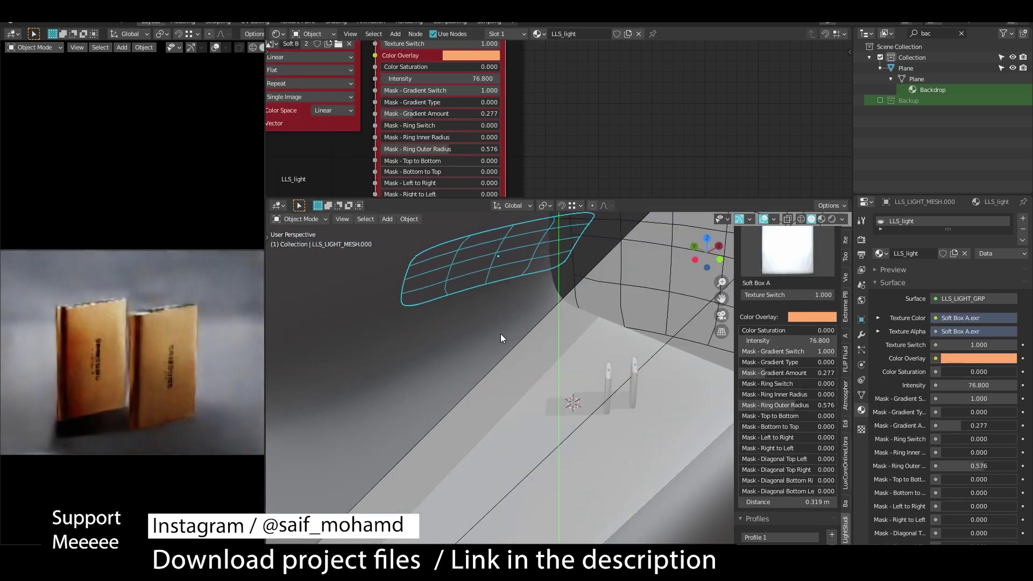
pyautogui.doubleClick(786, 341)
pyautogui.write('20')
pyautogui.press('Return')
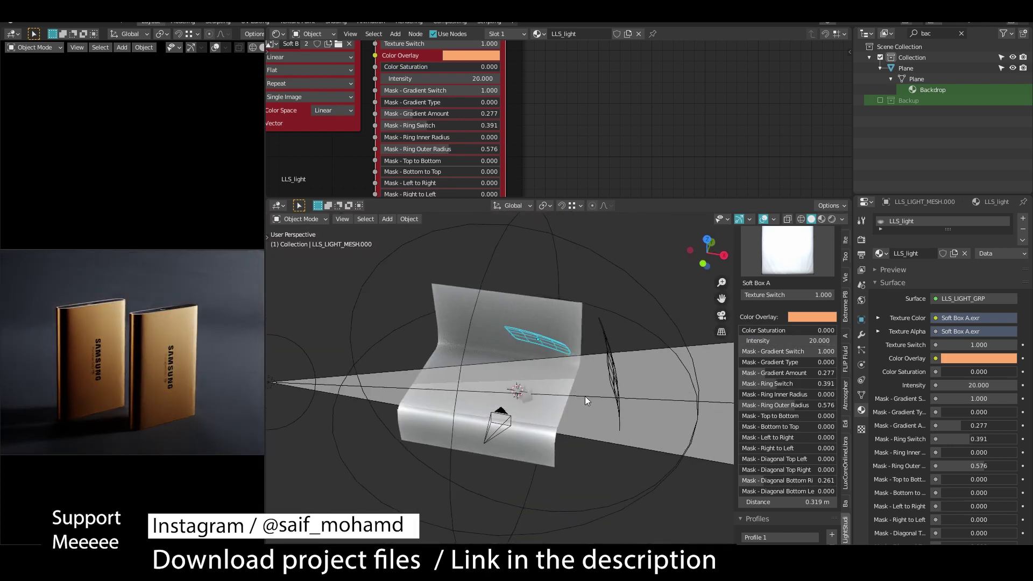
pyautogui.press('Return')
# - Set Mask - Top to Bottom to 0.565 and Mask - Left to Right to 0.435
pyautogui.scroll(6, 803, 309)
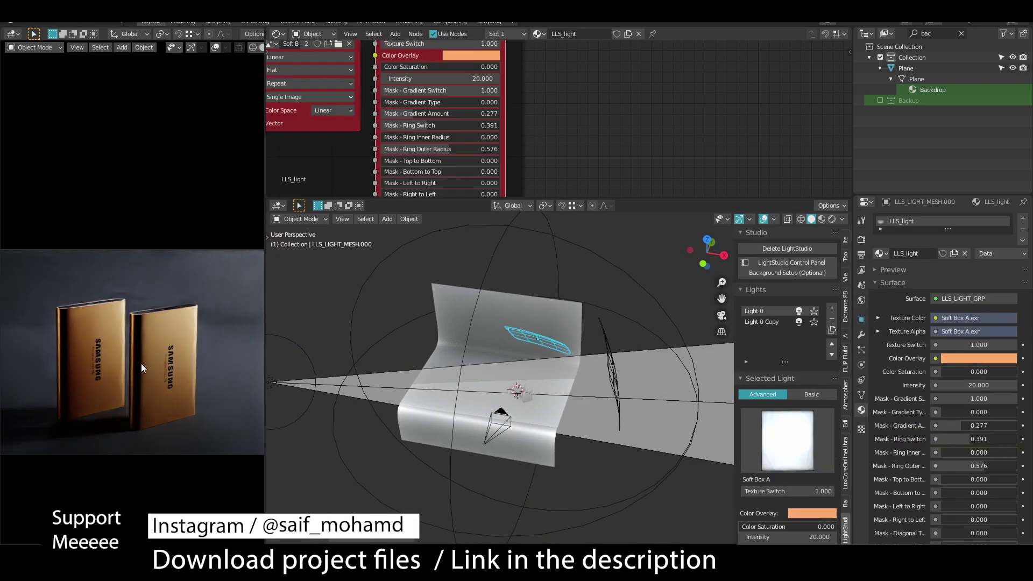
pyautogui.scroll(-5, 788, 377)
pyautogui.scroll(-5, 788, 377)
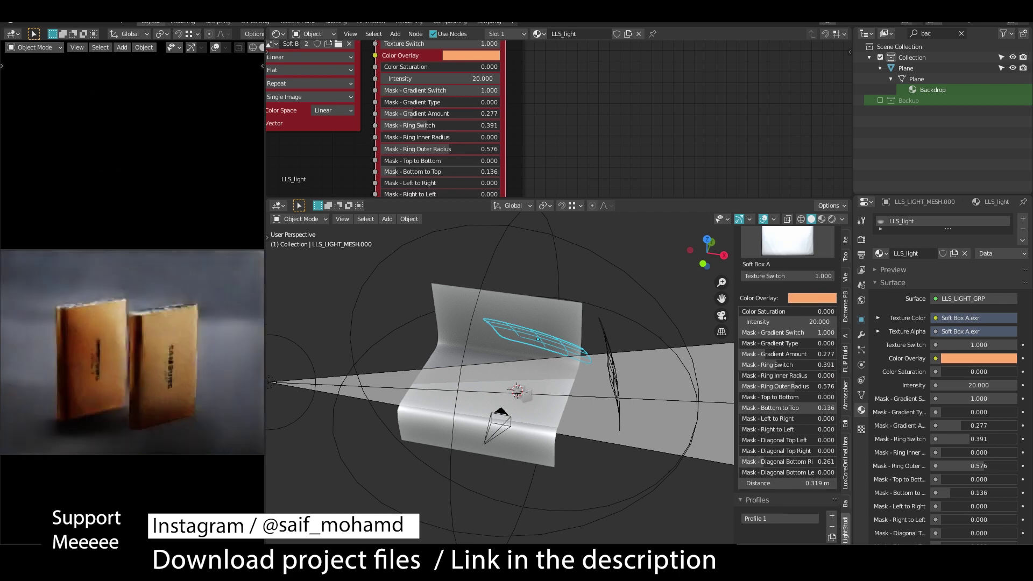
pyautogui.moveTo(788, 408)
pyautogui.mouseDown()
pyautogui.moveTo(813, 408)
pyautogui.moveTo(764, 408)
pyautogui.mouseUp()
pyautogui.moveTo(788, 397); pyautogui.dragTo(812, 398)
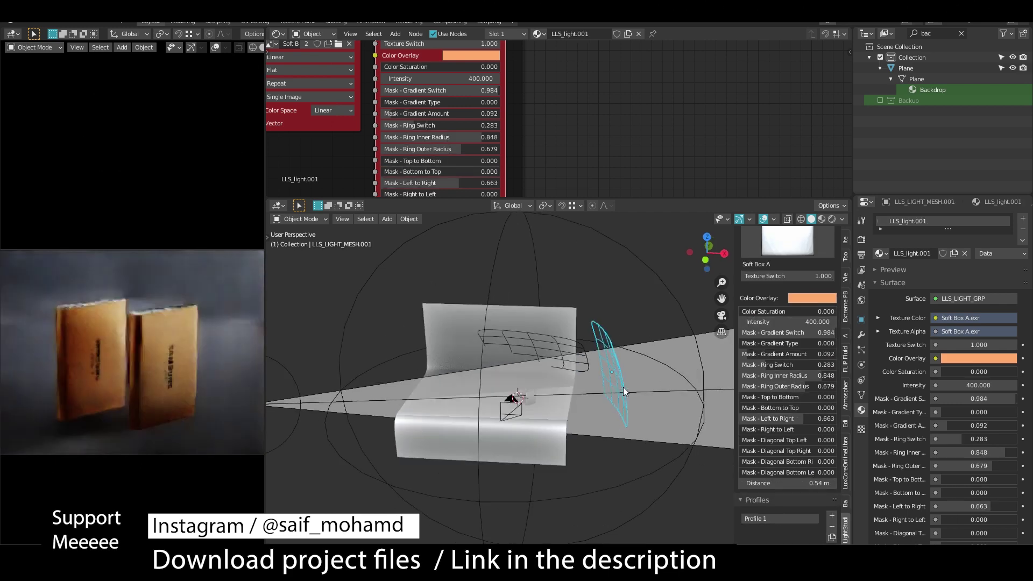
pyautogui.scroll(7, 804, 301)
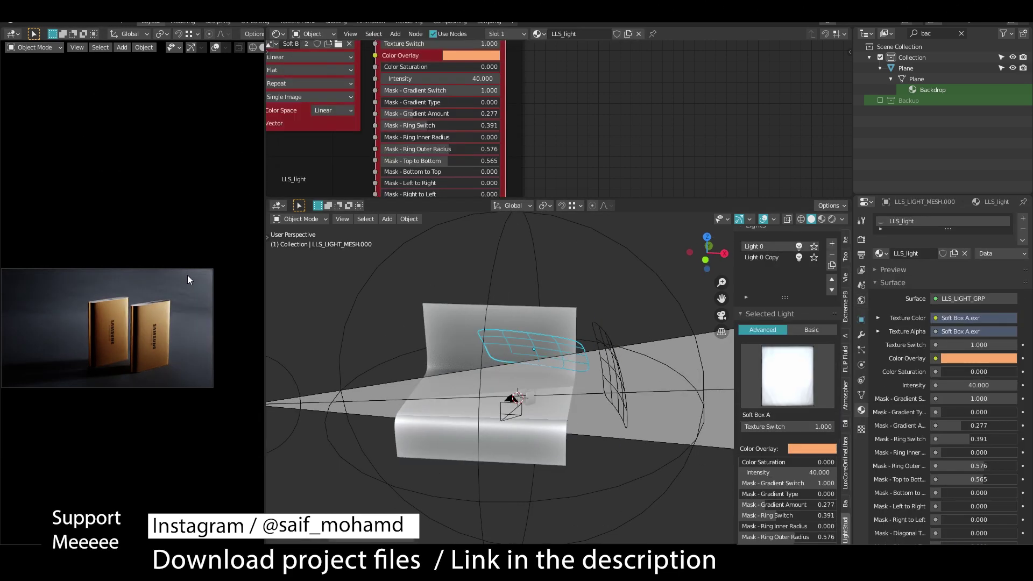
pyautogui.moveTo(947, 506); pyautogui.dragTo(1011, 507)
pyautogui.moveTo(592, 350); pyautogui.dragTo(565, 323, button='middle')
pyautogui.scroll(-3, 788, 377)
pyautogui.moveTo(1011, 507); pyautogui.dragTo(969, 506)
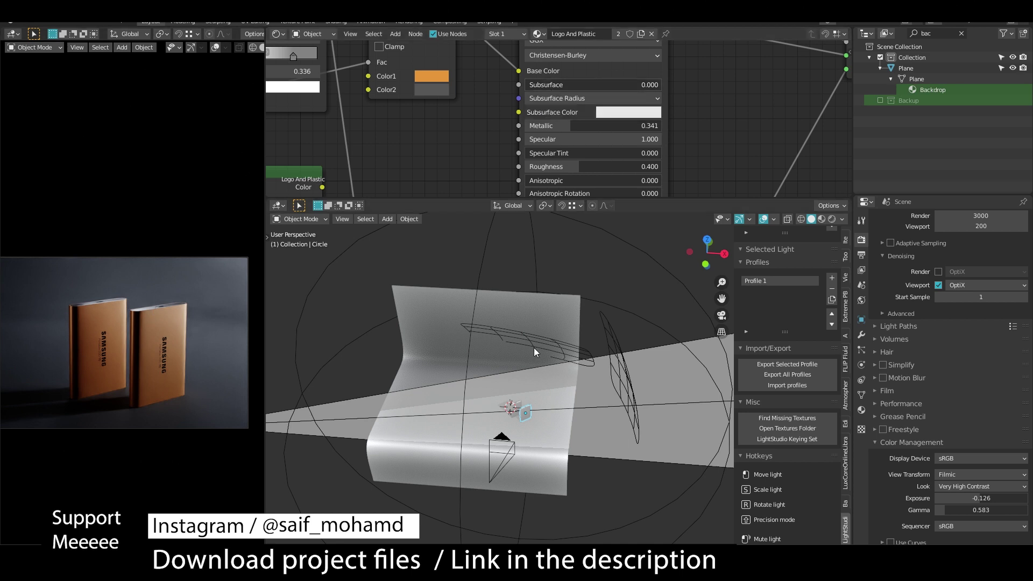
# - Set the SSD plastic's Metallic to 0.441 and raise the second soft box's intensity from 400 to 650
pyautogui.click(569, 344)
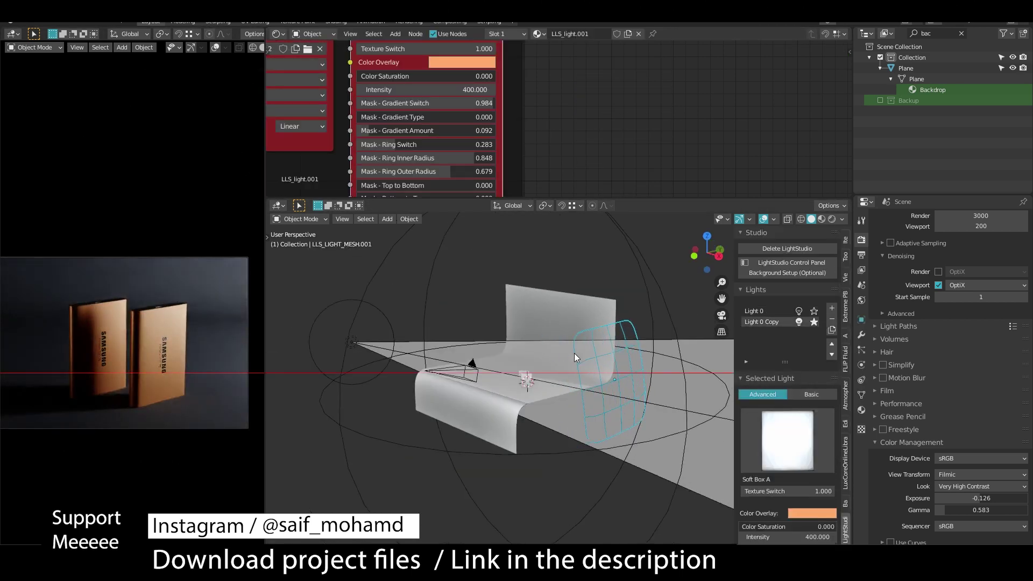
pyautogui.moveTo(574, 353)
pyautogui.mouseDown(button='middle')
pyautogui.moveTo(608, 337)
pyautogui.moveTo(594, 372)
pyautogui.mouseUp(button='middle')
pyautogui.click(546, 360)
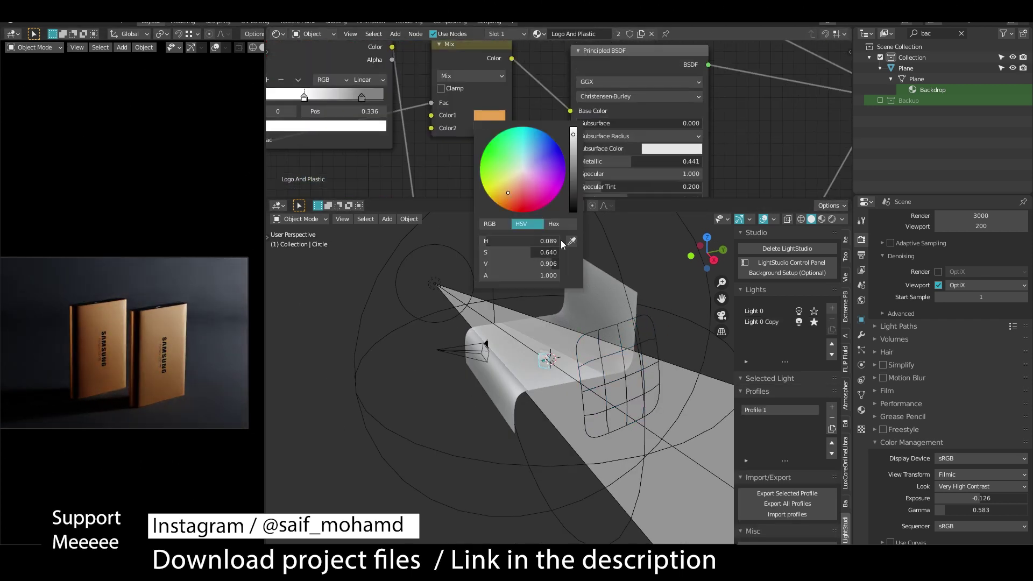
pyautogui.click(661, 398)
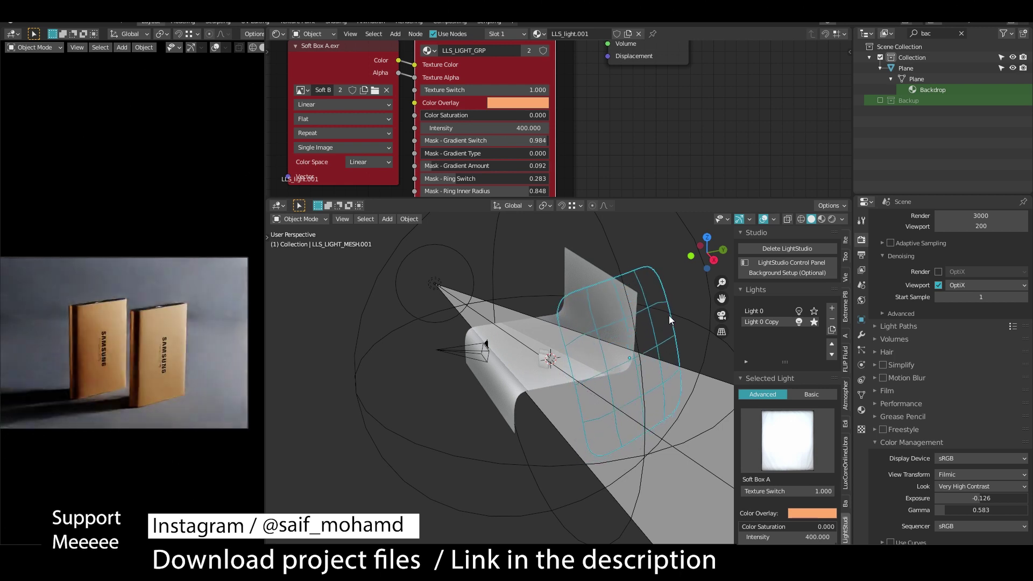
pyautogui.moveTo(771, 455); pyautogui.dragTo(802, 455)
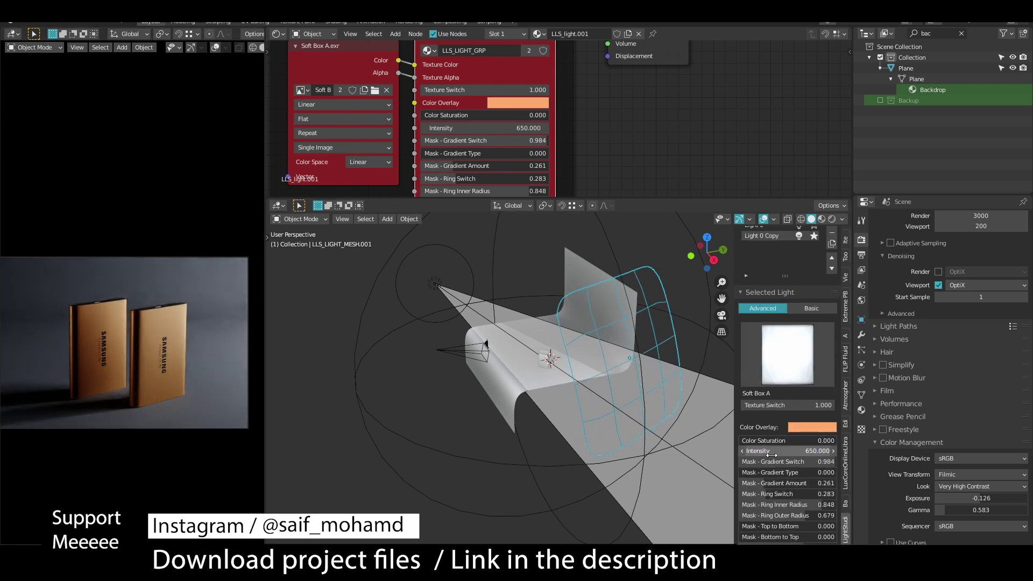
pyautogui.click(437, 290)
# - Revert the spot light to 120 W with a 19.7° cone and start a full render
pyautogui.hotkey('ctrl', 'z')
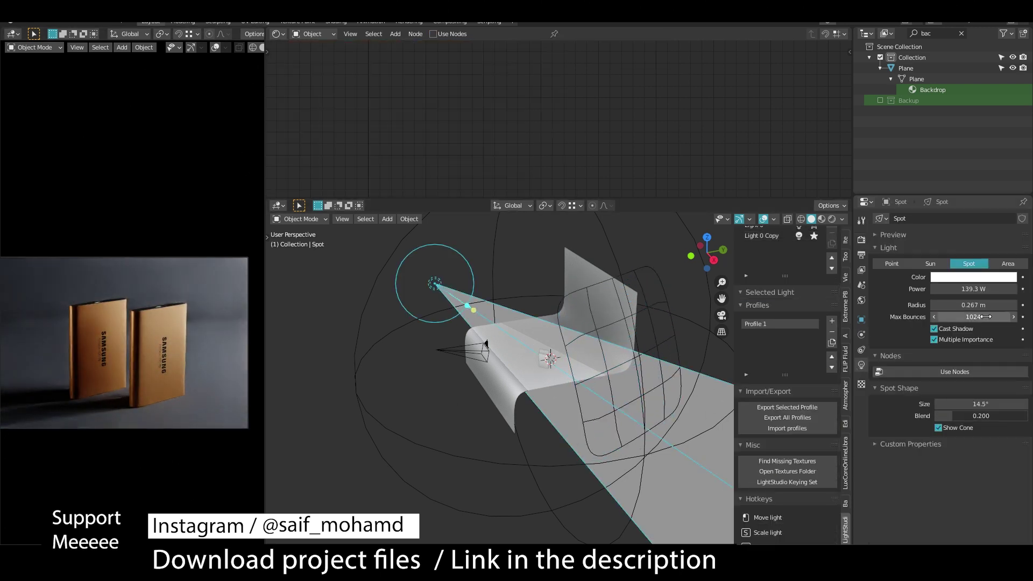
pyautogui.hotkey('ctrl', 'z')
pyautogui.hotkey('ctrl', 'z')
pyautogui.press('g')
pyautogui.rightClick(357, 381)
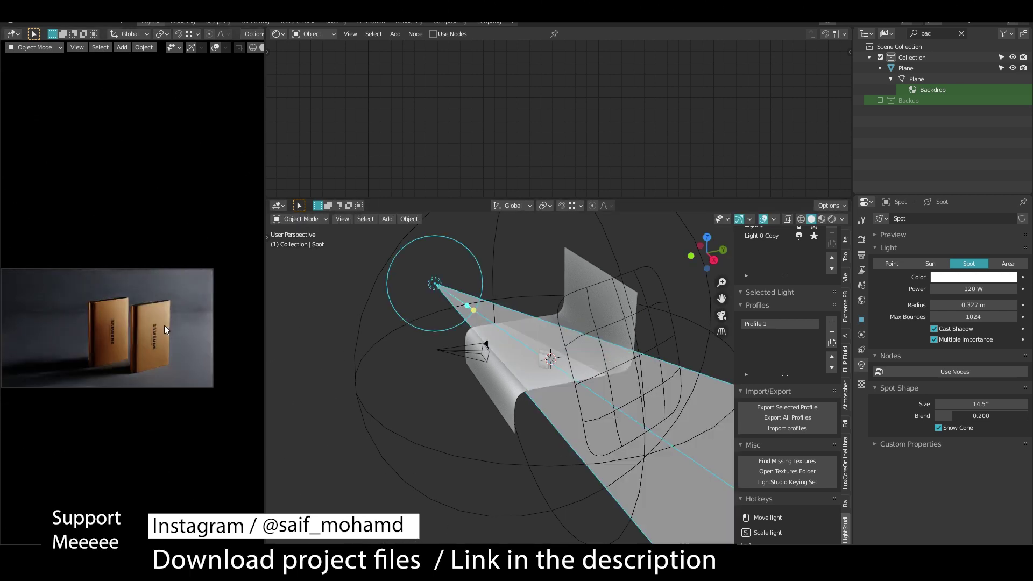
pyautogui.moveTo(357, 381); pyautogui.dragTo(599, 326, button='middle')
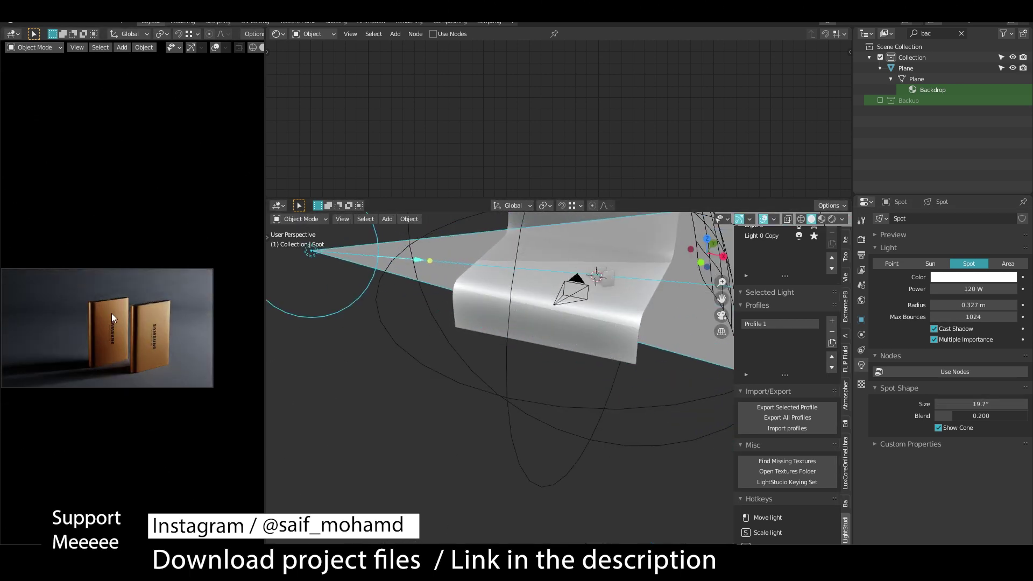
pyautogui.click(494, 307)
pyautogui.press('F12')
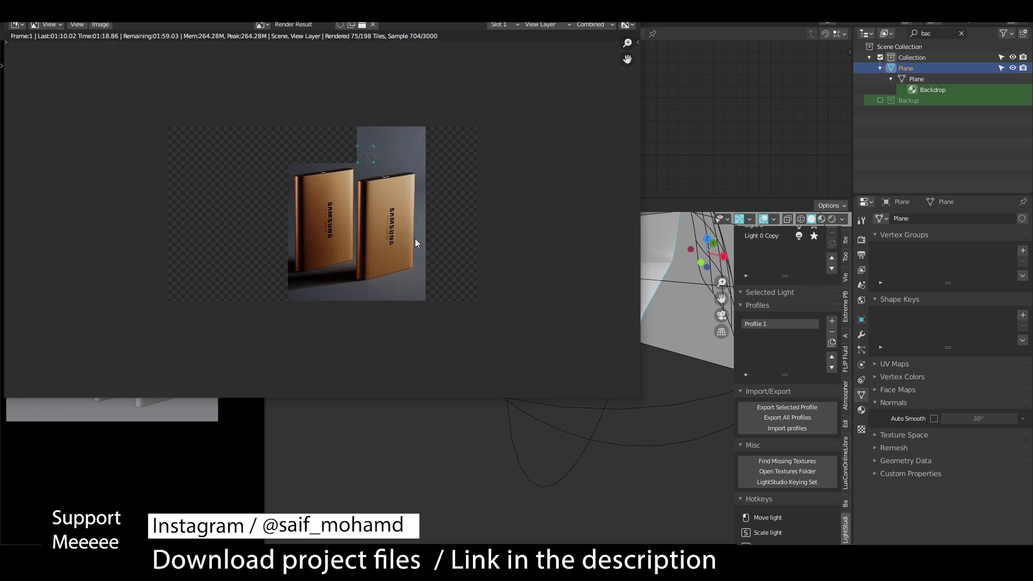
# - Inspect the finished 3000-sample render of the two SSDs, then close it
pyautogui.scroll(2, 399, 260)
pyautogui.scroll(-2, 325, 205)
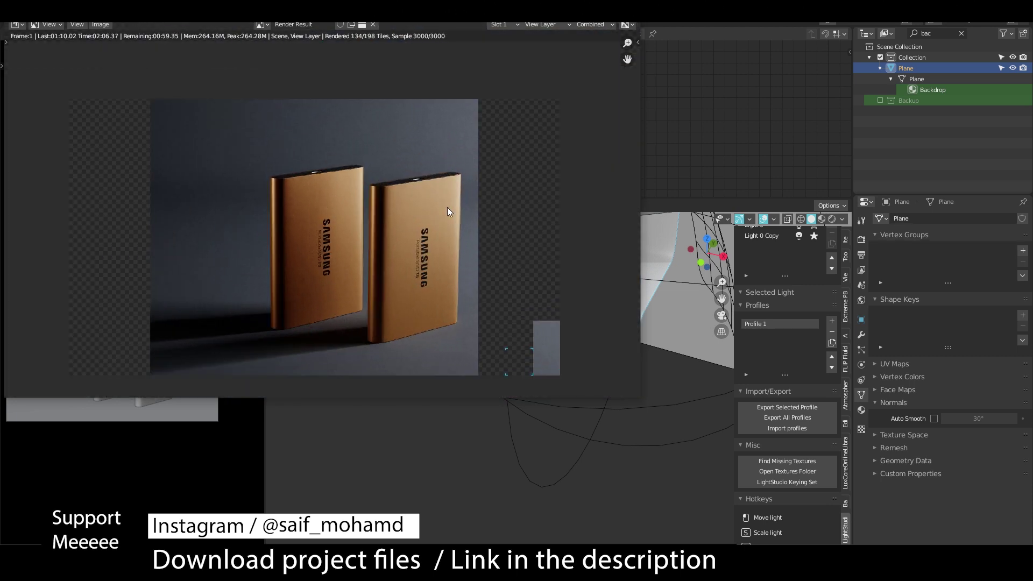
pyautogui.scroll(-1, 449, 205)
pyautogui.scroll(1, 450, 206)
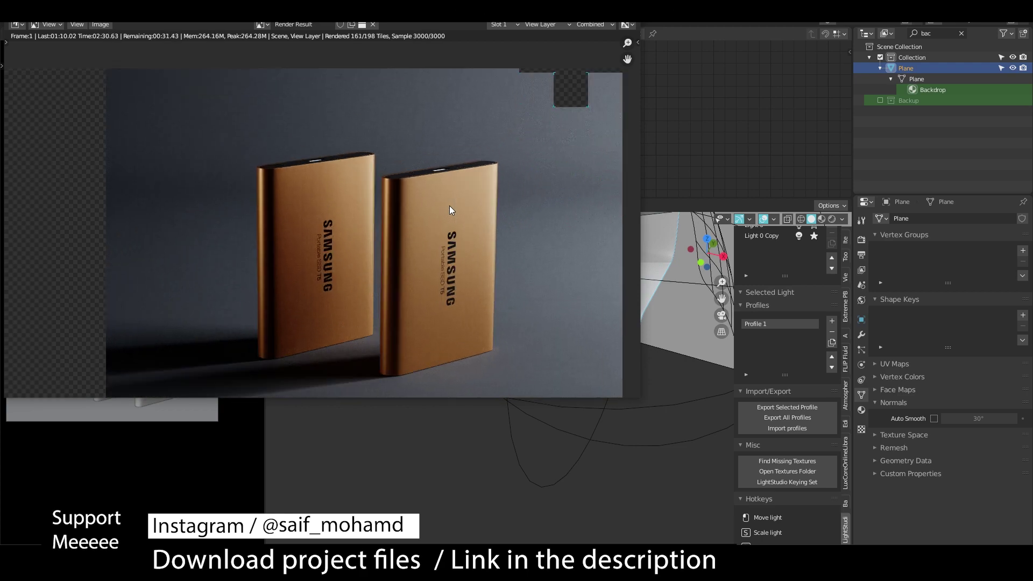
pyautogui.scroll(-1, 449, 206)
pyautogui.scroll(1, 450, 205)
pyautogui.press('Escape')
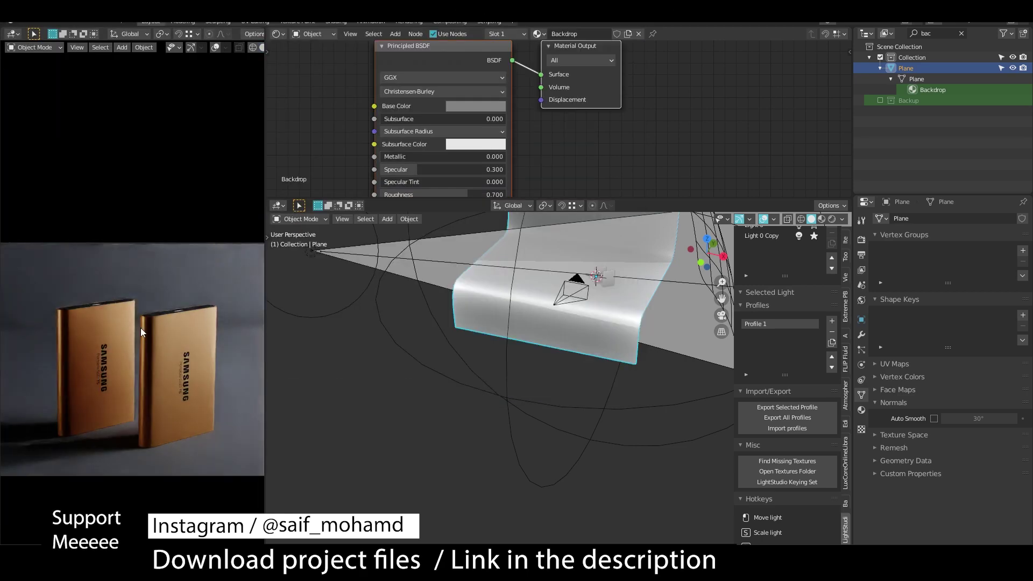
# - Raise render Samples to 10000, briefly start and cancel a render, and check the output settings
pyautogui.click(862, 239)
pyautogui.press('F12')
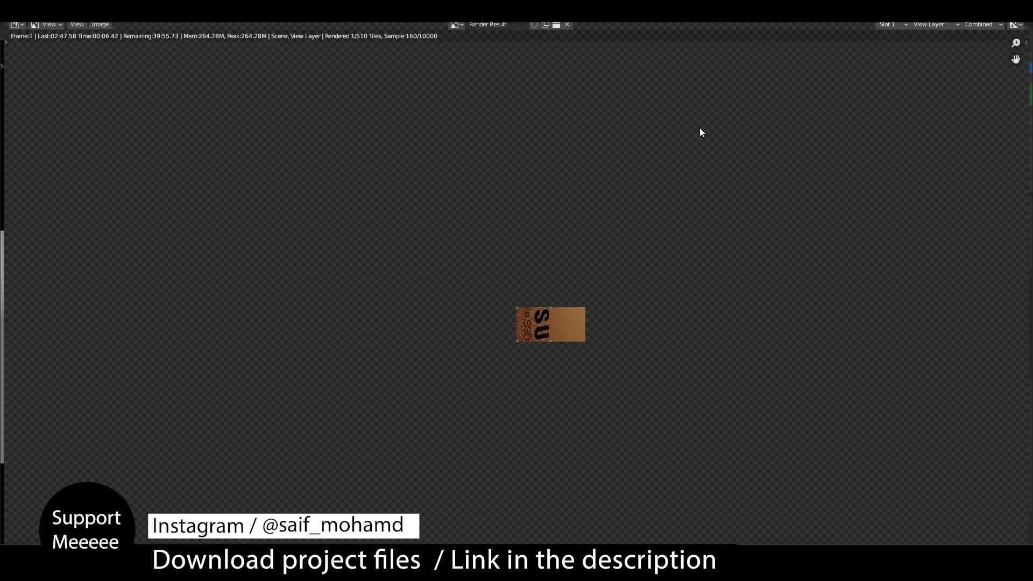
pyautogui.press('Escape')
pyautogui.click(862, 256)
pyautogui.scroll(-1, 945, 444)
# - Open the Scene settings and select the SSD body object for the top-highlight pass
pyautogui.click(862, 285)
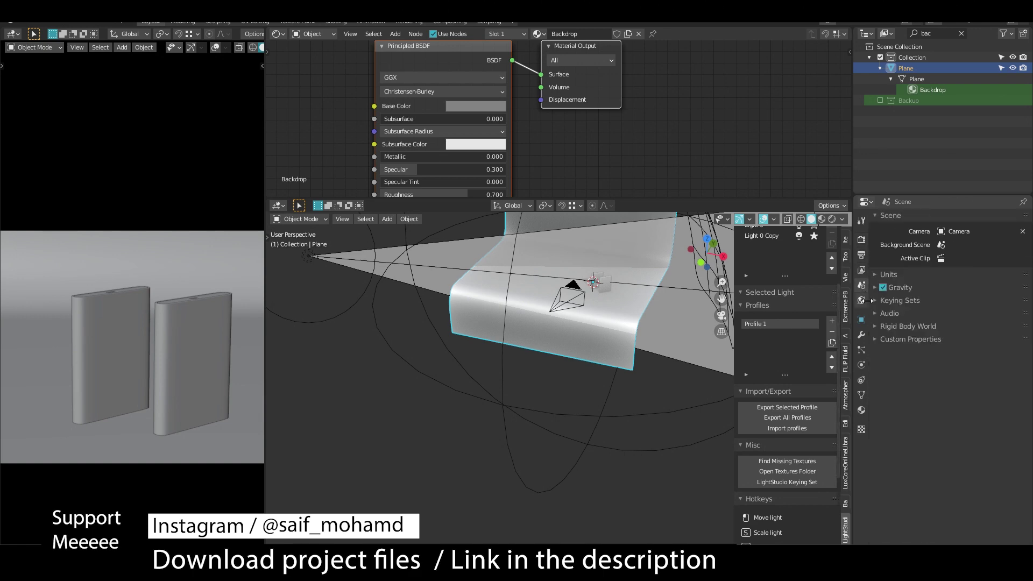
pyautogui.click(605, 284)
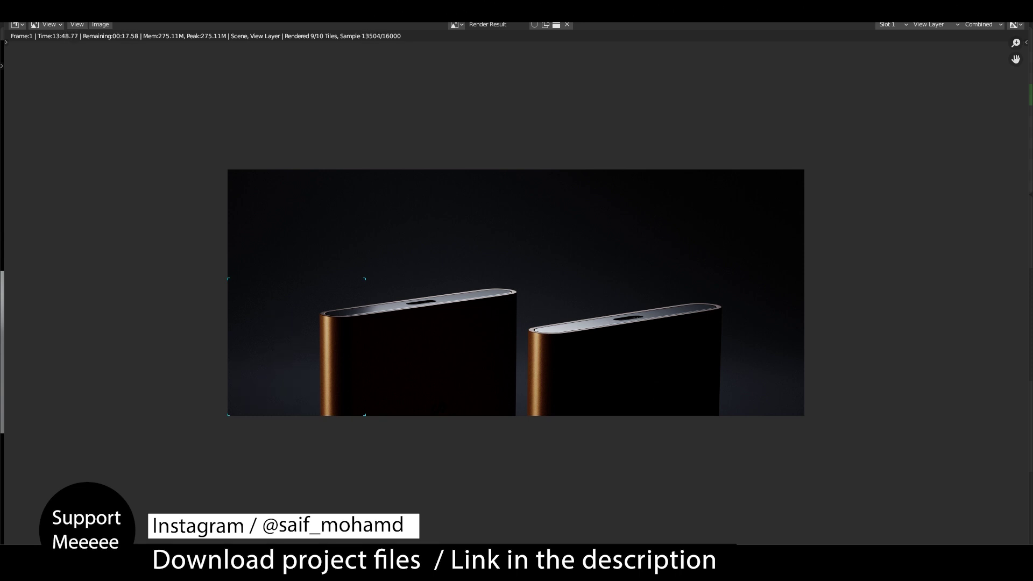
# - Save the finished render as 'Raw Samsung', then save the next render as an image file
pyautogui.scroll(-2, 377, 178)
pyautogui.hotkey('shift', 'alt', 's')
pyautogui.write('Ra')
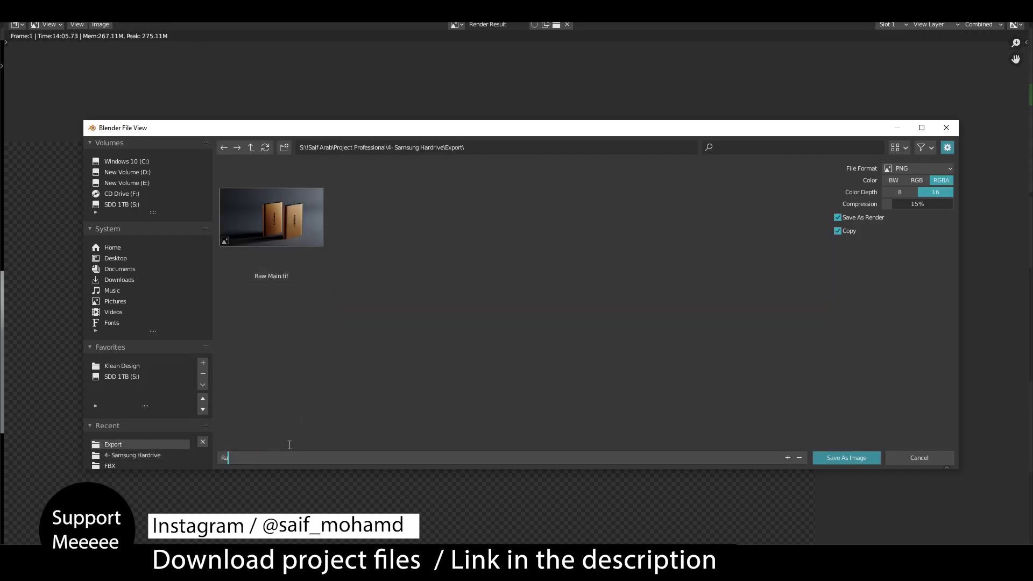
pyautogui.write('w Samsung')
pyautogui.press('Return')
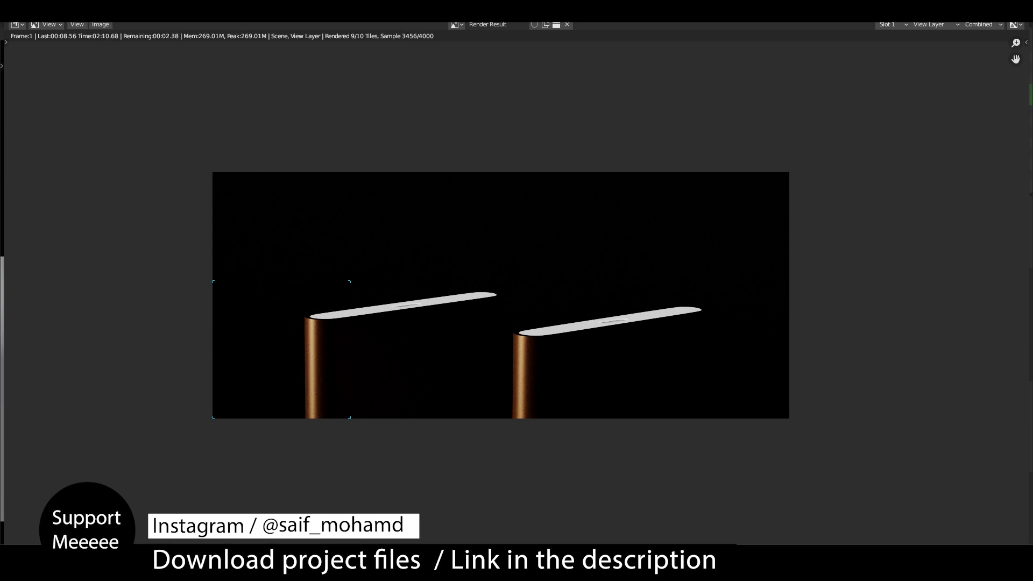
pyautogui.click(100, 25)
pyautogui.click(124, 94)
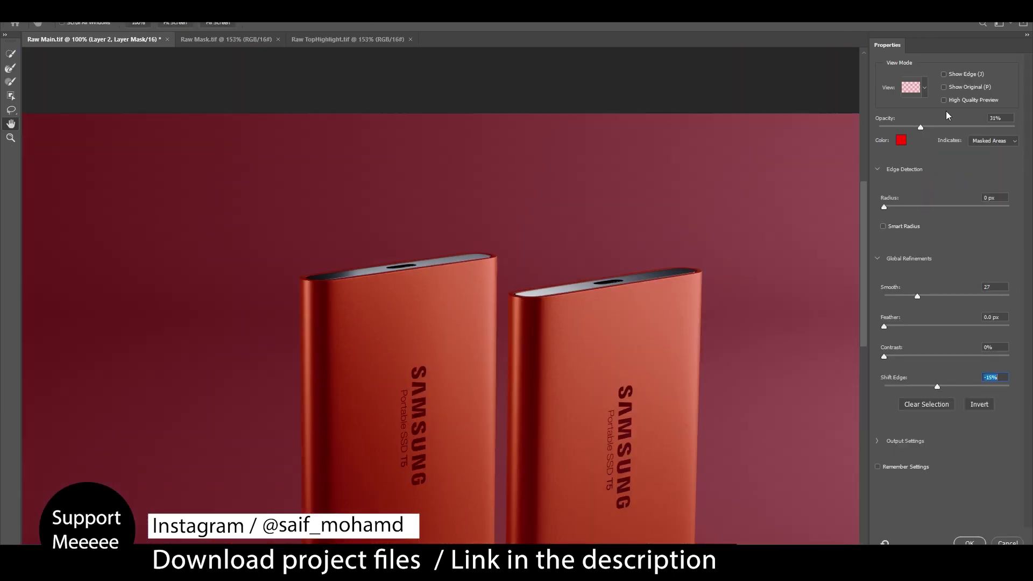
# - Enable High Quality Preview in Select and Mask and pan to view the SSD tops
pyautogui.click(944, 100)
pyautogui.click(924, 87)
pyautogui.moveTo(575, 313); pyautogui.dragTo(559, 257)
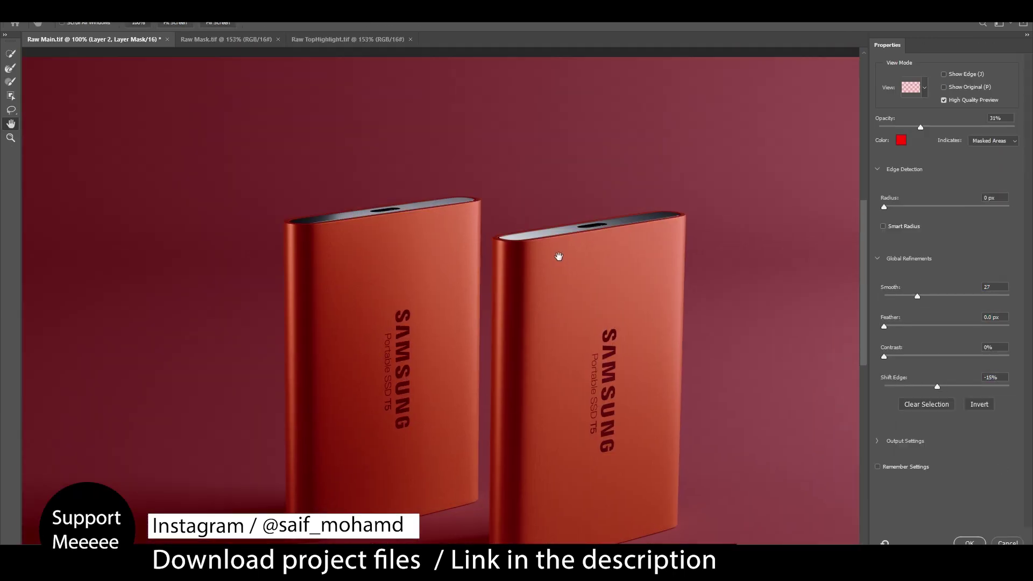